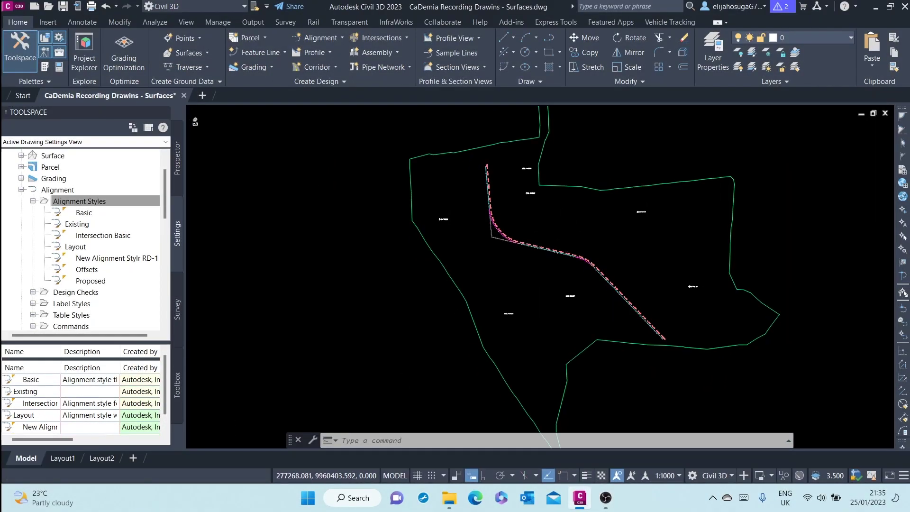
# Step: Zoom to alignment RD-1, select it and open its Edit Alignment Labels dialog
pyautogui.scroll(5, 508, 231)
pyautogui.scroll(-5, 545, 187)
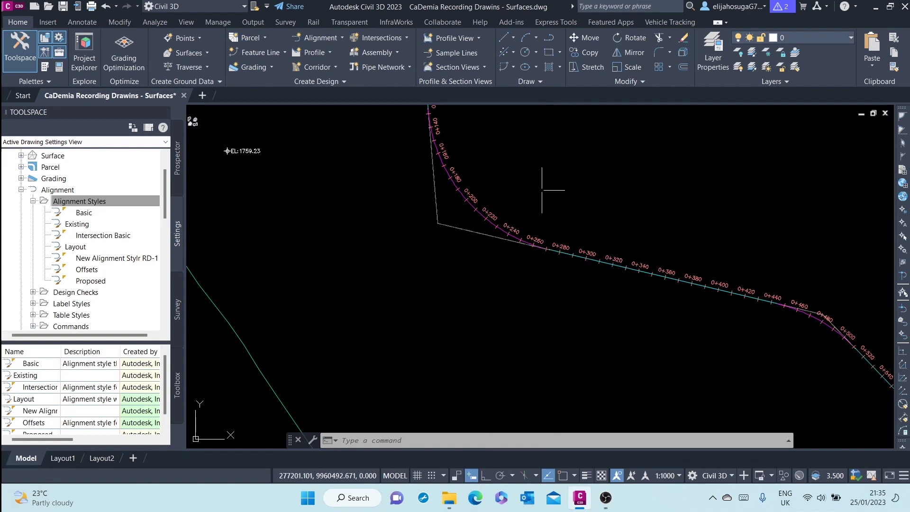
pyautogui.scroll(8, 565, 244)
pyautogui.scroll(-5, 607, 249)
pyautogui.scroll(7, 514, 221)
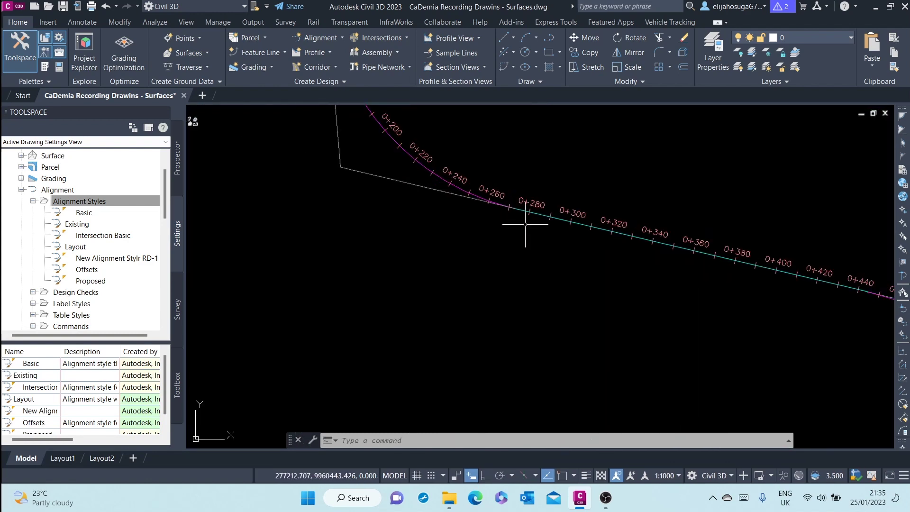
pyautogui.scroll(-5, 526, 223)
pyautogui.scroll(6, 631, 275)
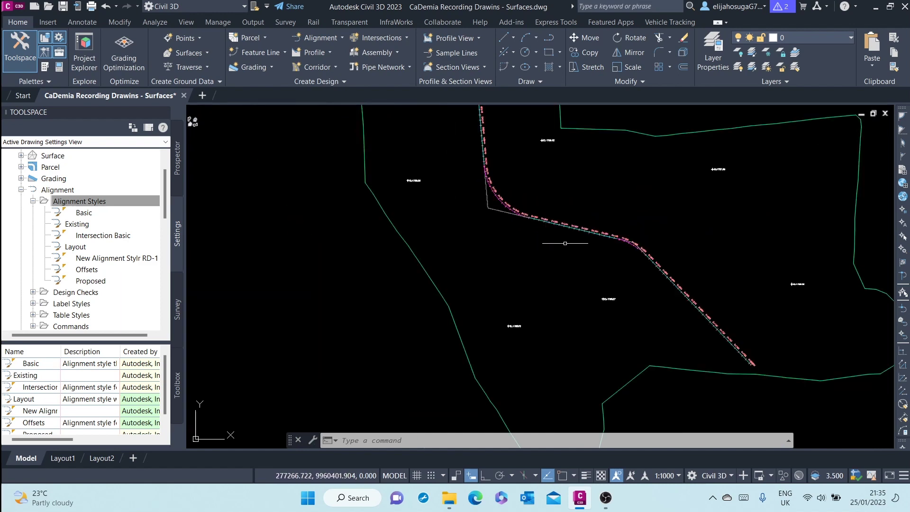
pyautogui.scroll(2, 636, 279)
pyautogui.scroll(-7, 595, 278)
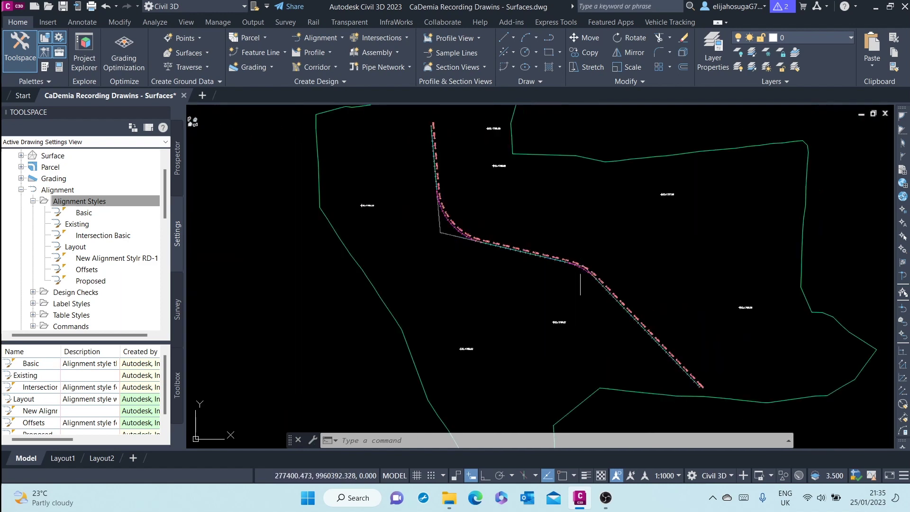
pyautogui.scroll(8, 479, 207)
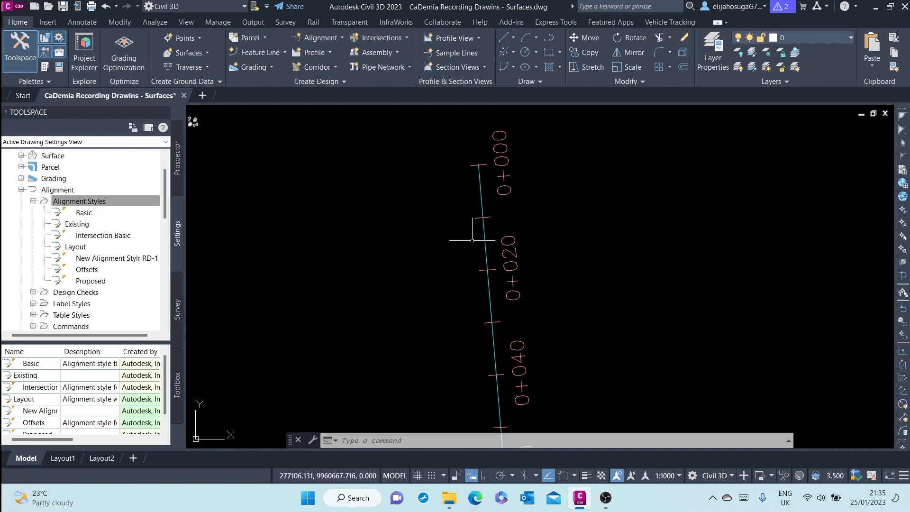
pyautogui.scroll(-6, 472, 240)
pyautogui.scroll(5, 481, 273)
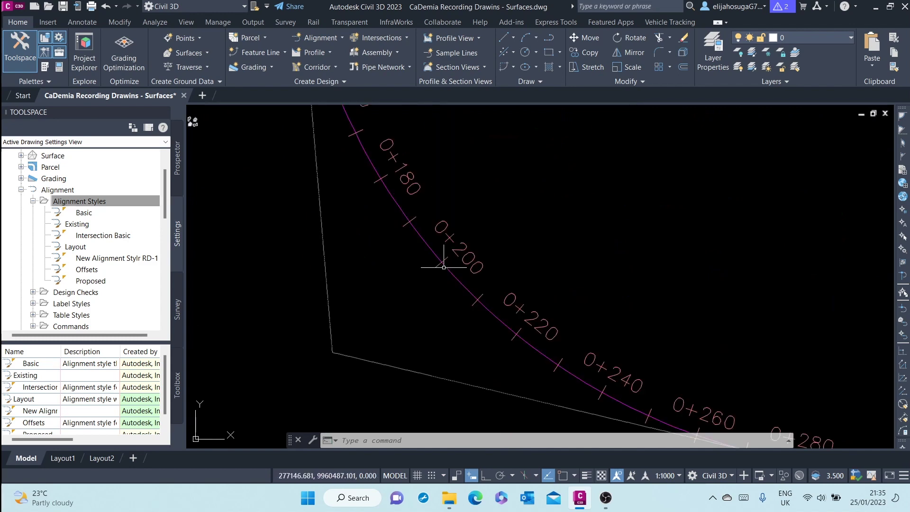
pyautogui.click(436, 260)
pyautogui.rightClick(487, 257)
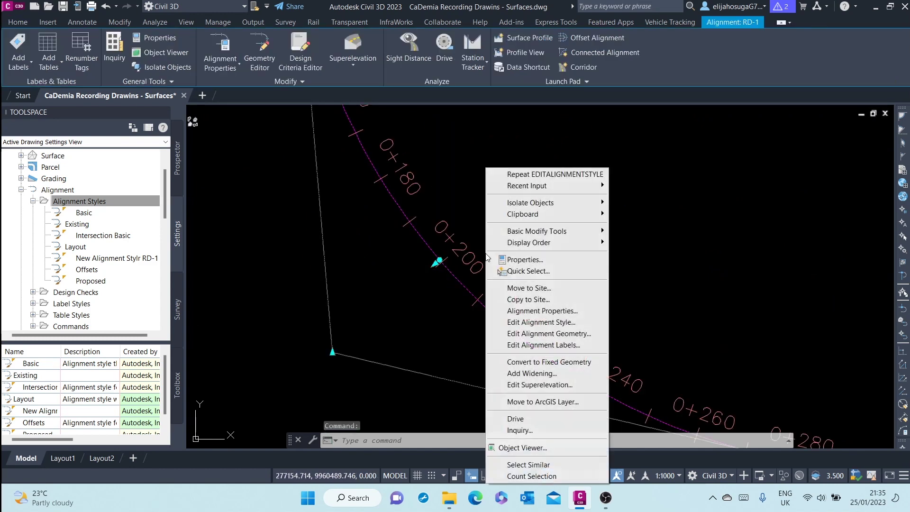
pyautogui.click(533, 346)
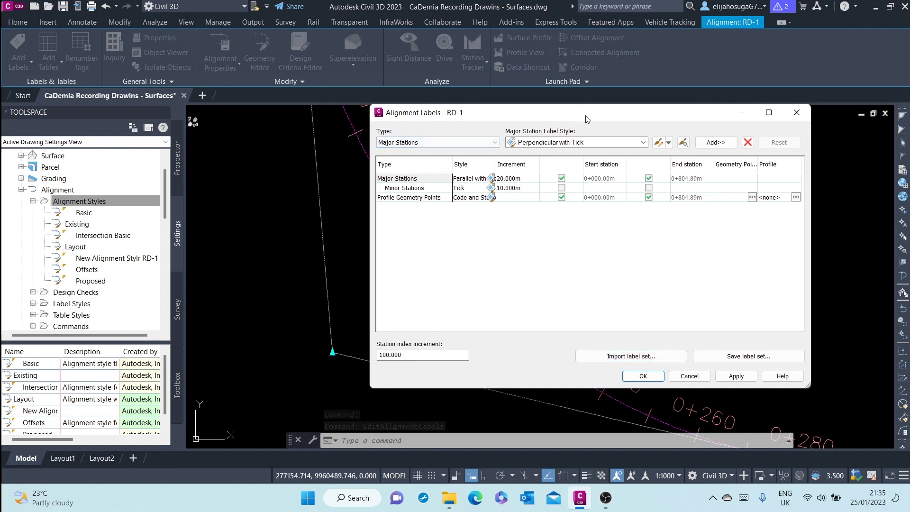
# Step: Move and shorten the Alignment Labels dialog and widen the Style column to show full names
pyautogui.moveTo(564, 112); pyautogui.dragTo(548, 81)
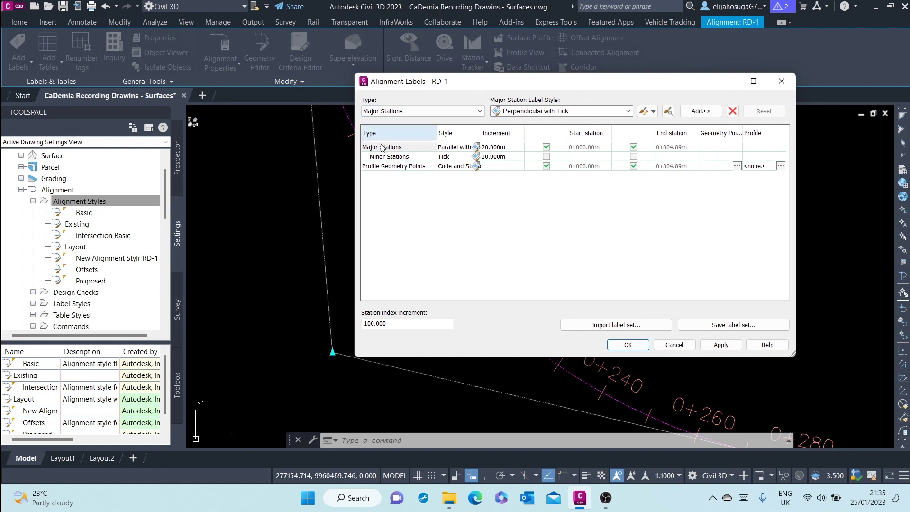
pyautogui.moveTo(605, 76); pyautogui.dragTo(567, 81)
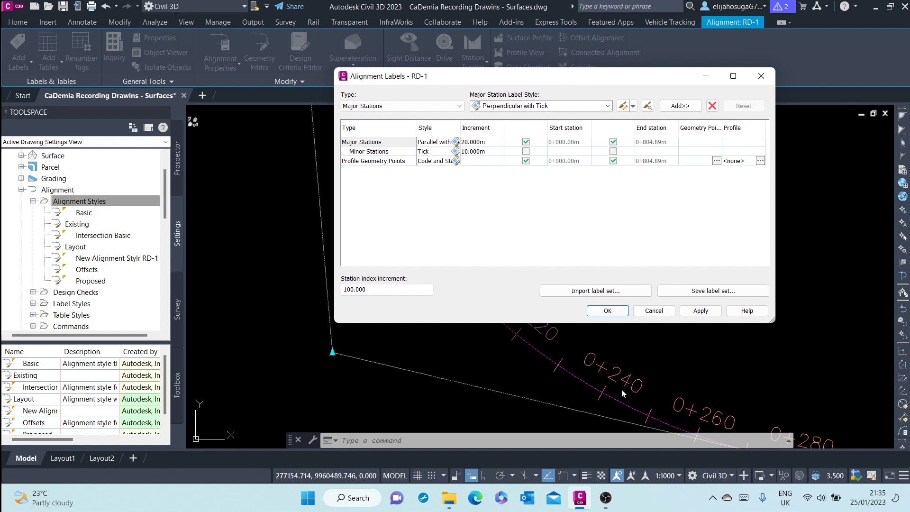
pyautogui.doubleClick(460, 127)
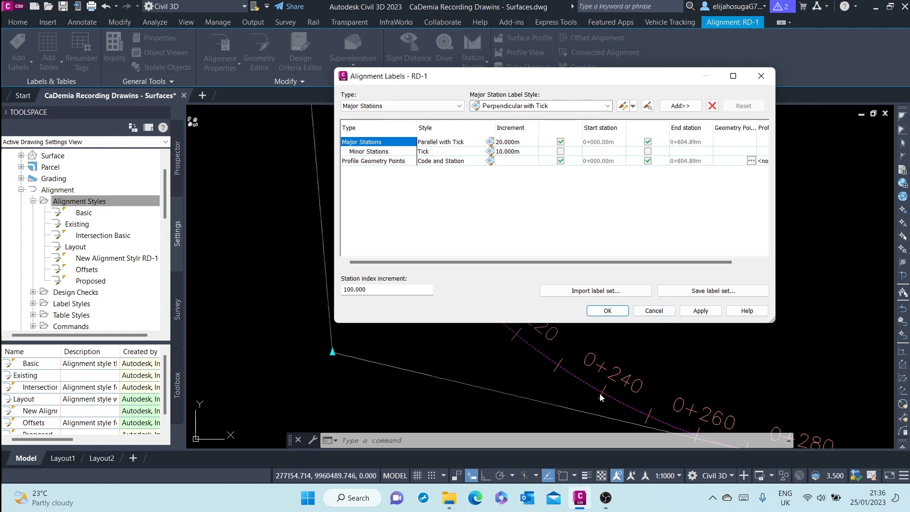
pyautogui.click(607, 293)
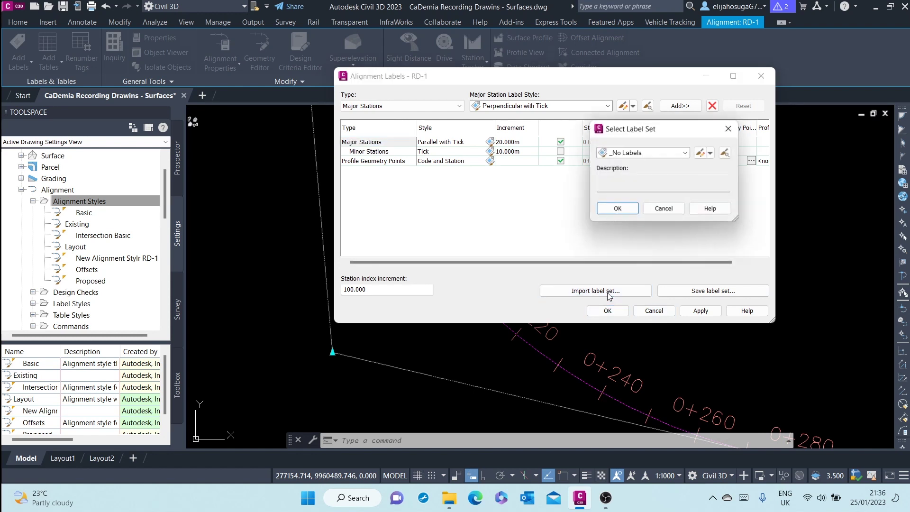
# Step: Import the Major Minor H+V Geometry Points label set and apply it to RD-1
pyautogui.click(685, 154)
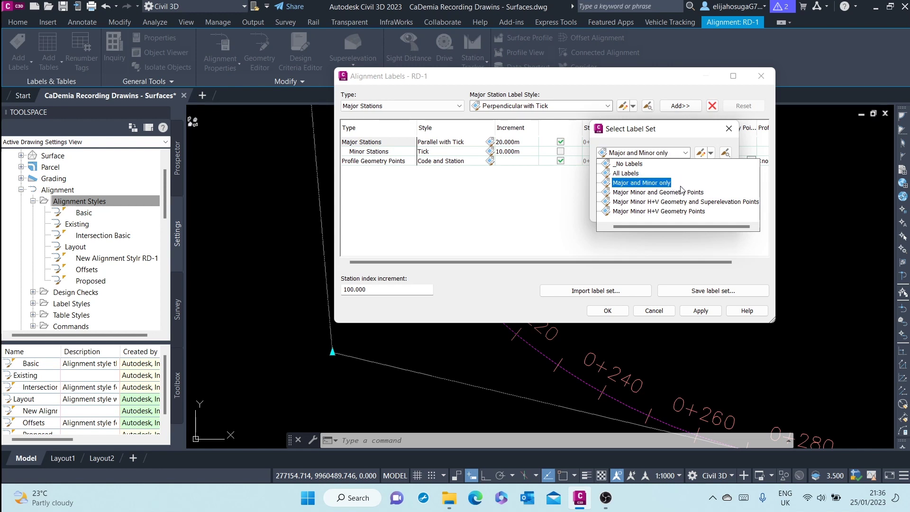
pyautogui.click(658, 211)
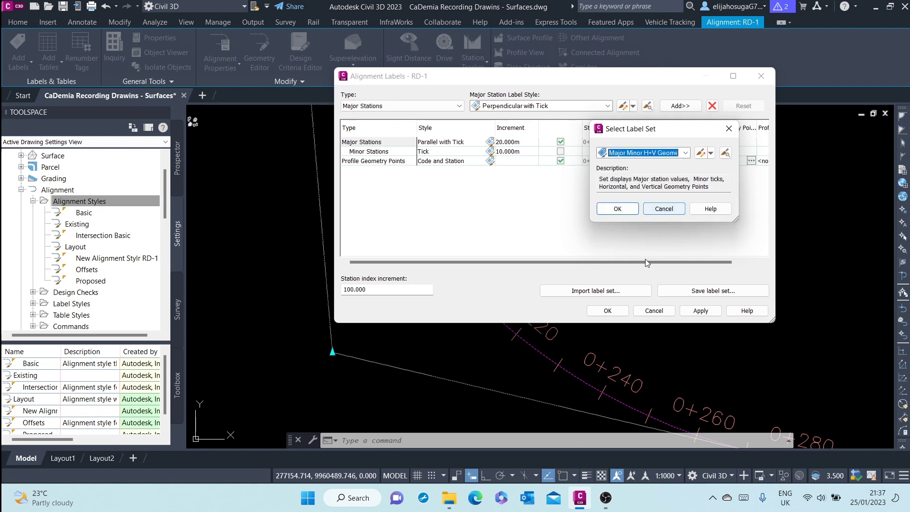
pyautogui.click(620, 205)
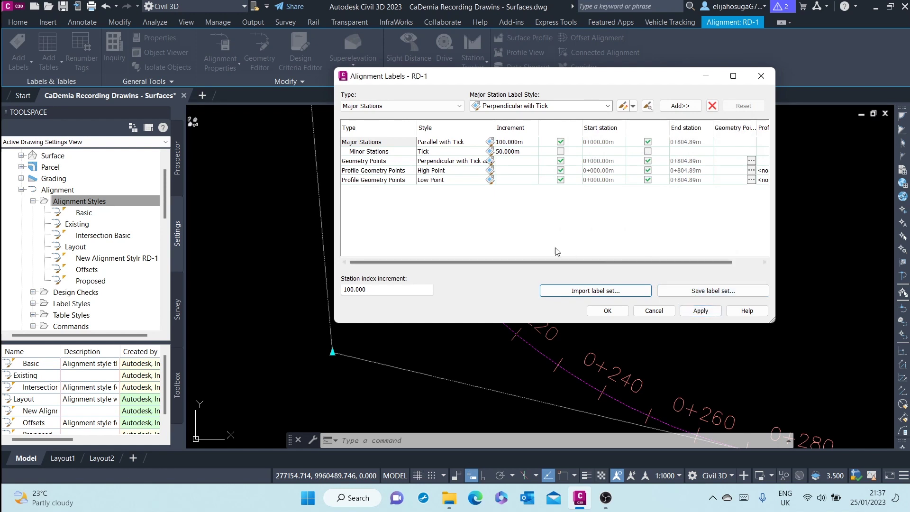
pyautogui.click(700, 311)
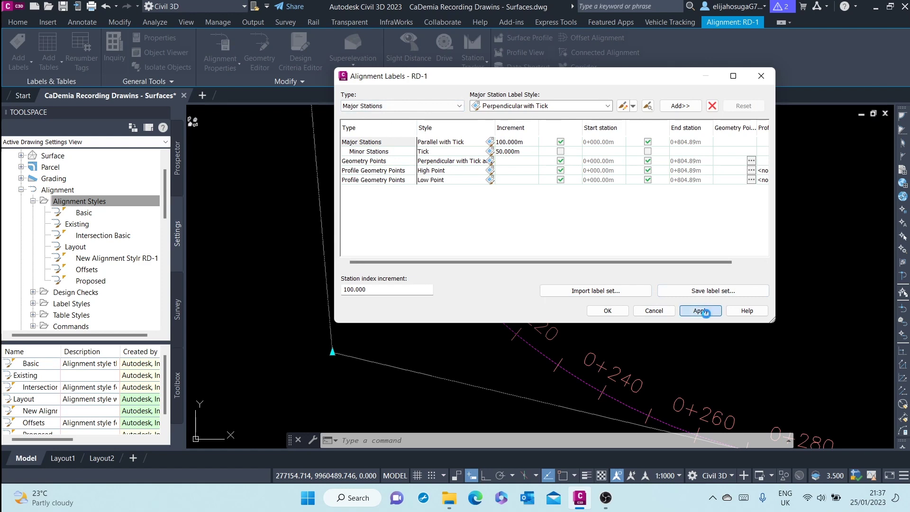
# Step: Accept the new labels, close the dialog and deselect the alignment
pyautogui.click(608, 310)
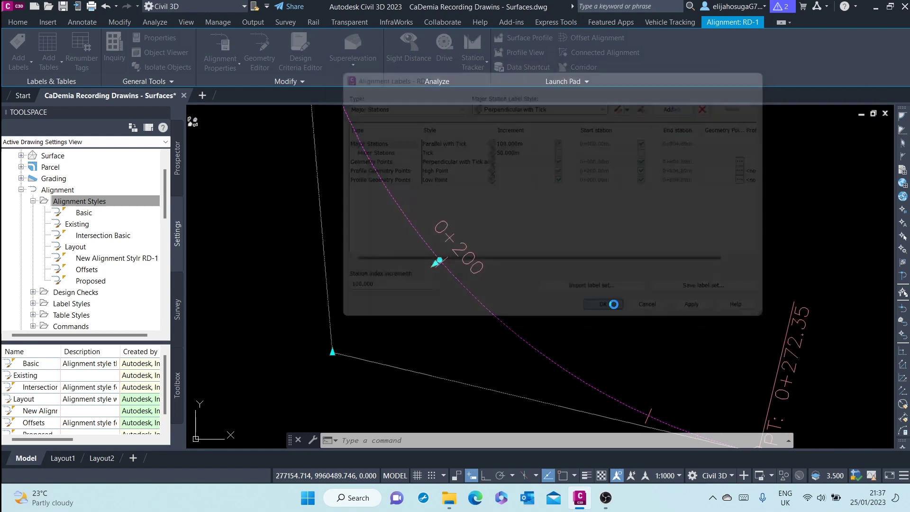
pyautogui.scroll(-5, 515, 229)
pyautogui.scroll(6, 618, 240)
pyautogui.scroll(-2, 619, 240)
pyautogui.scroll(-4, 561, 256)
pyautogui.scroll(6, 465, 153)
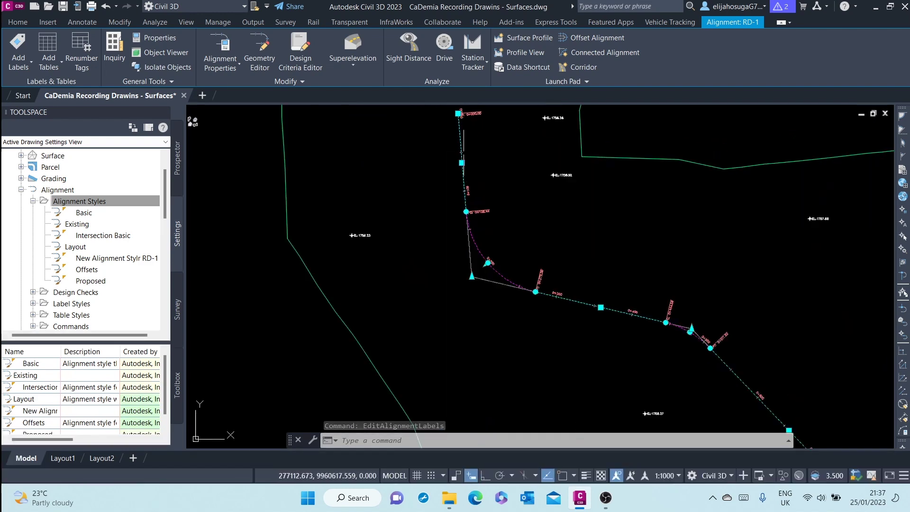
pyautogui.scroll(-4, 469, 189)
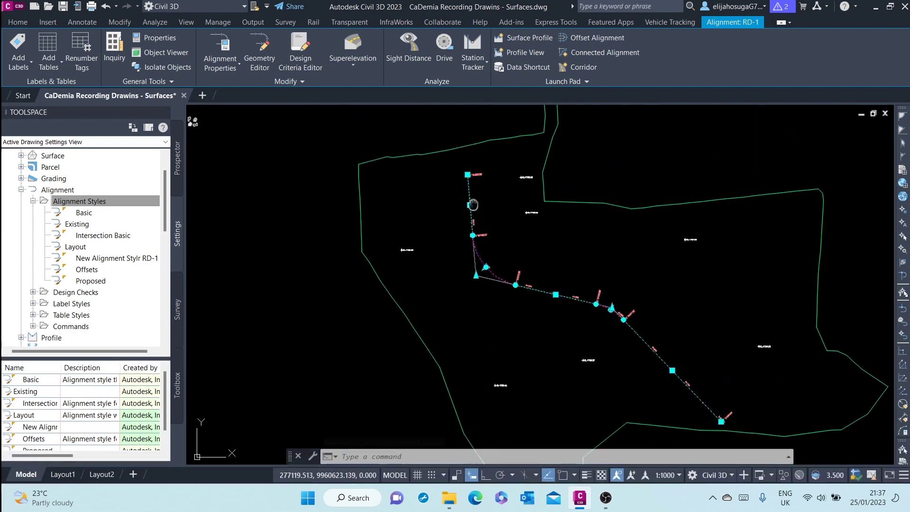
pyautogui.scroll(5, 472, 205)
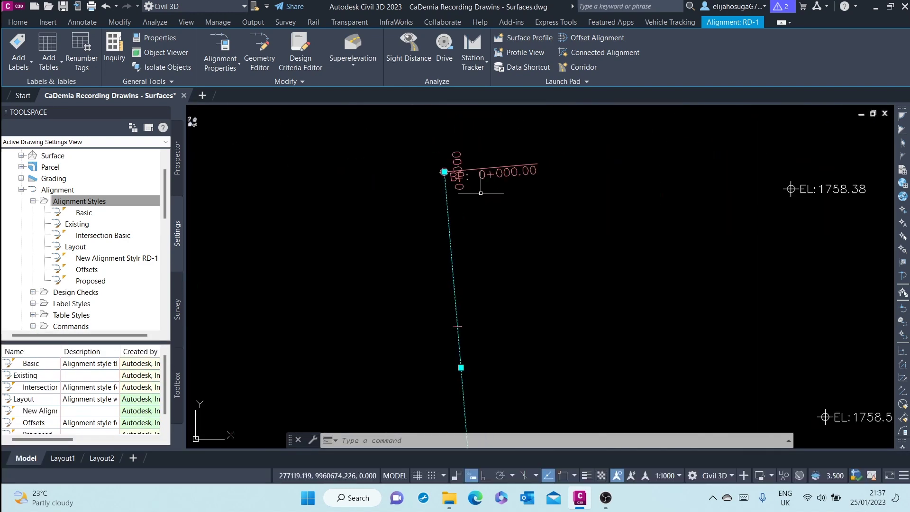
pyautogui.scroll(-4, 488, 194)
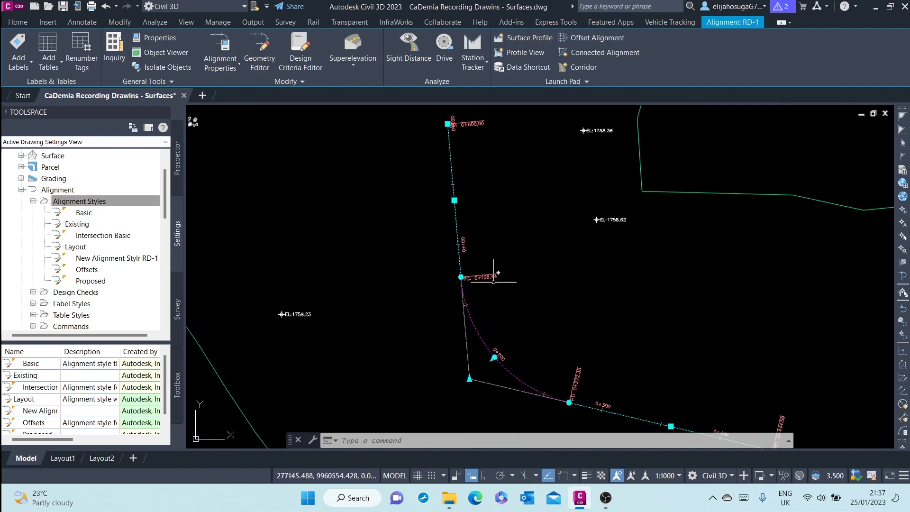
pyautogui.press('Escape')
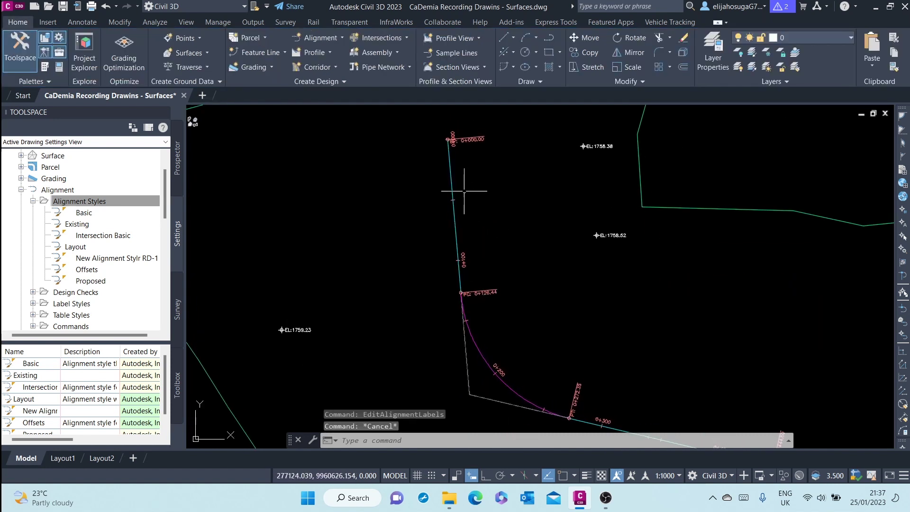
pyautogui.scroll(2, 584, 409)
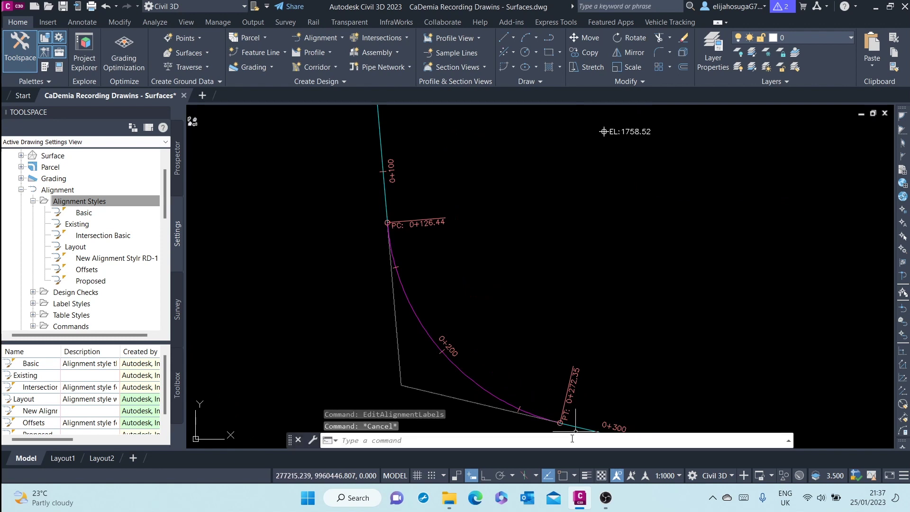
pyautogui.scroll(2, 388, 222)
pyautogui.scroll(-2, 401, 235)
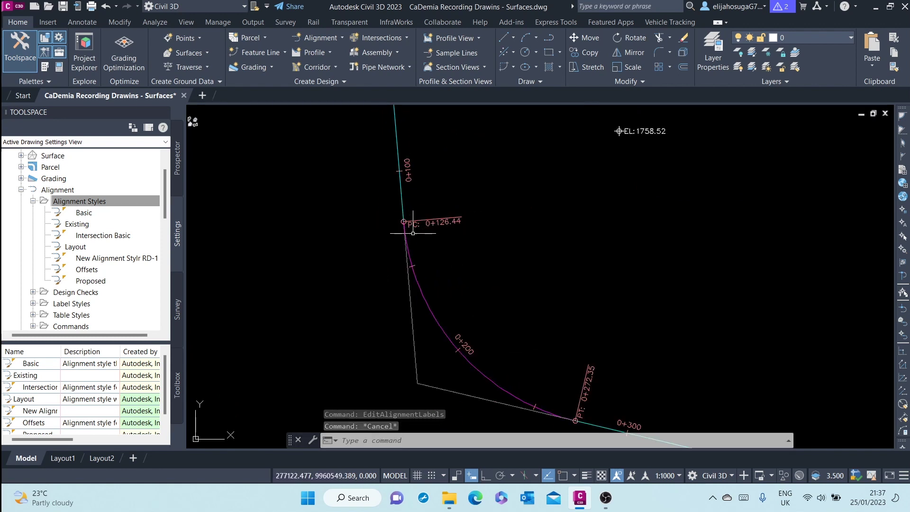
# Step: Review the 100 m station labels and the PC 0+126.44 and PT 0+272.35 labels along RD-1
pyautogui.moveTo(442, 189); pyautogui.dragTo(428, 239, button='middle')
pyautogui.moveTo(416, 165); pyautogui.dragTo(435, 252, button='middle')
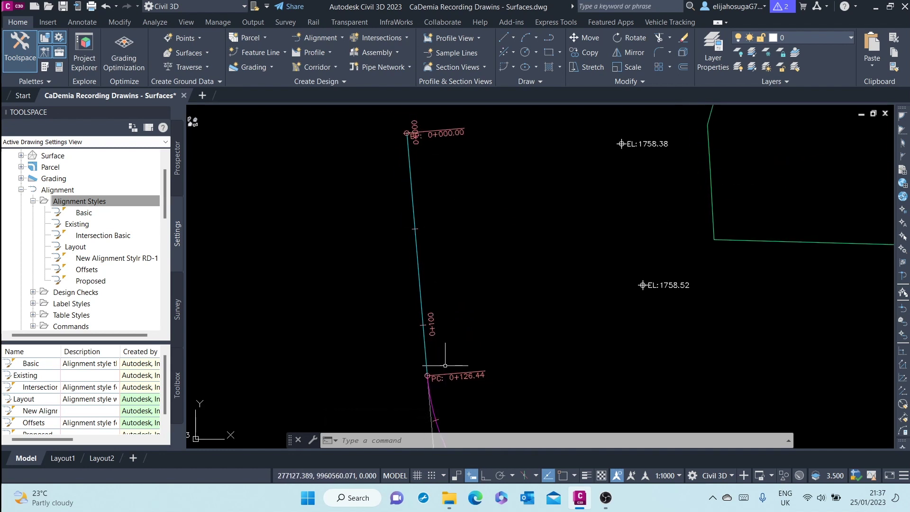
pyautogui.moveTo(445, 365); pyautogui.dragTo(414, 259, button='middle')
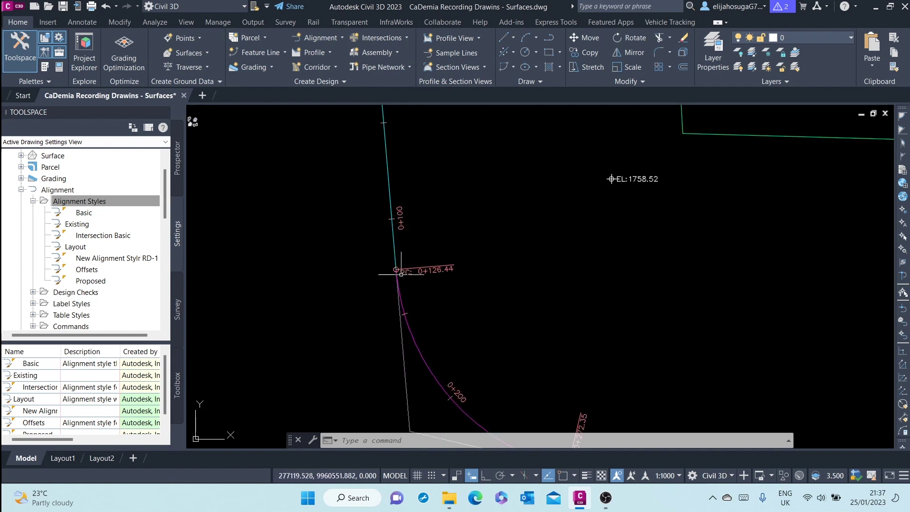
pyautogui.moveTo(483, 354); pyautogui.dragTo(422, 203, button='middle')
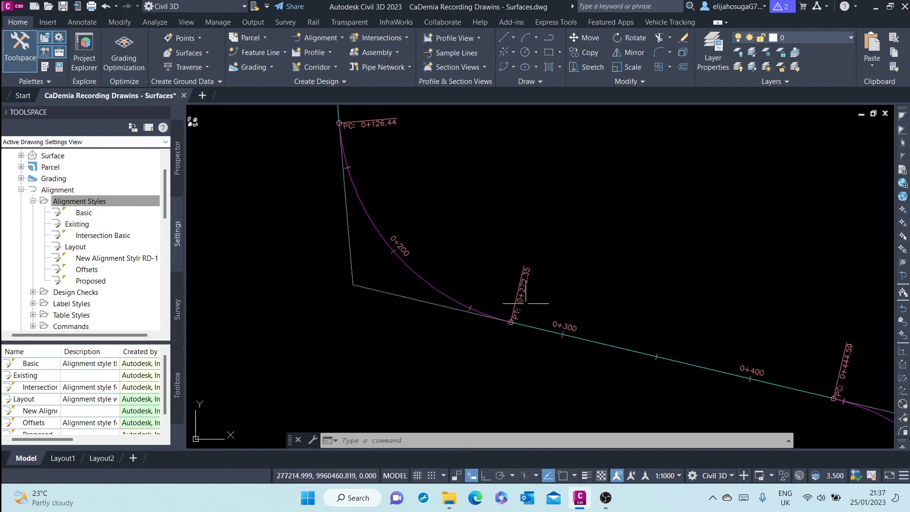
pyautogui.scroll(3, 525, 303)
pyautogui.scroll(-1, 483, 368)
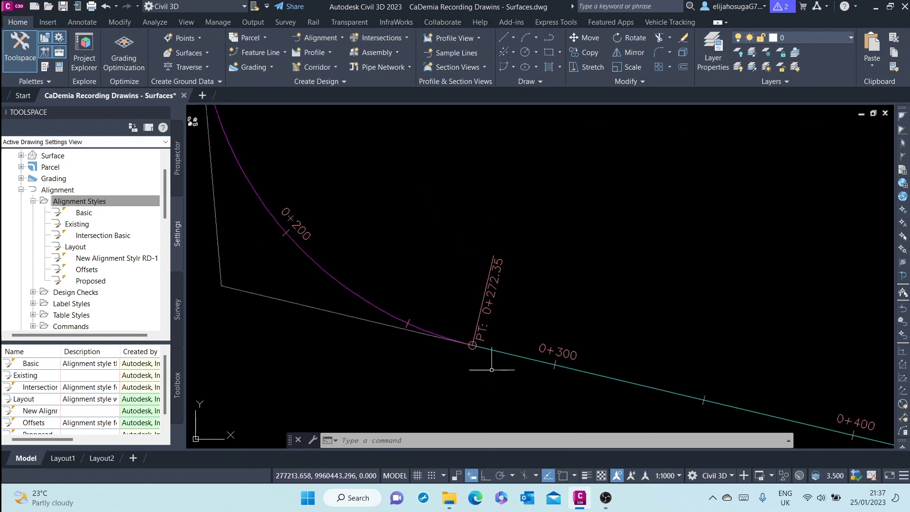
pyautogui.scroll(-4, 491, 369)
pyautogui.scroll(3, 541, 387)
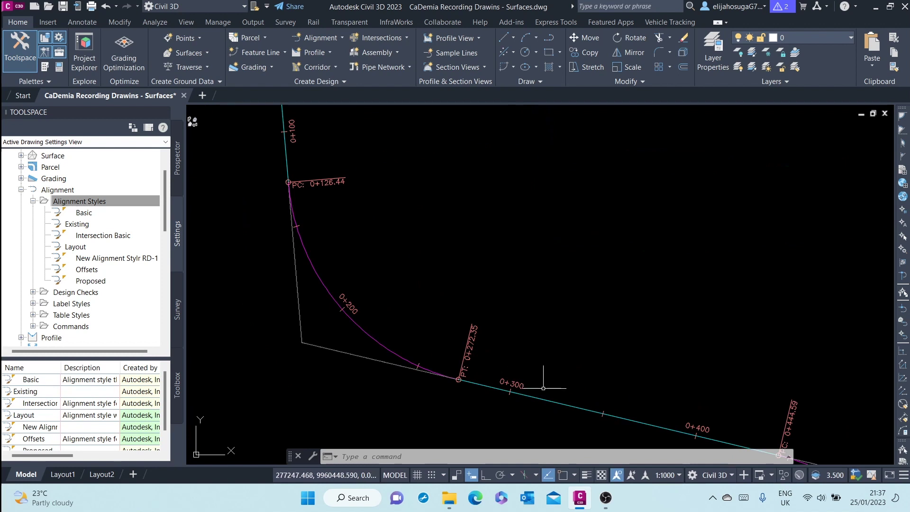
pyautogui.scroll(2, 467, 394)
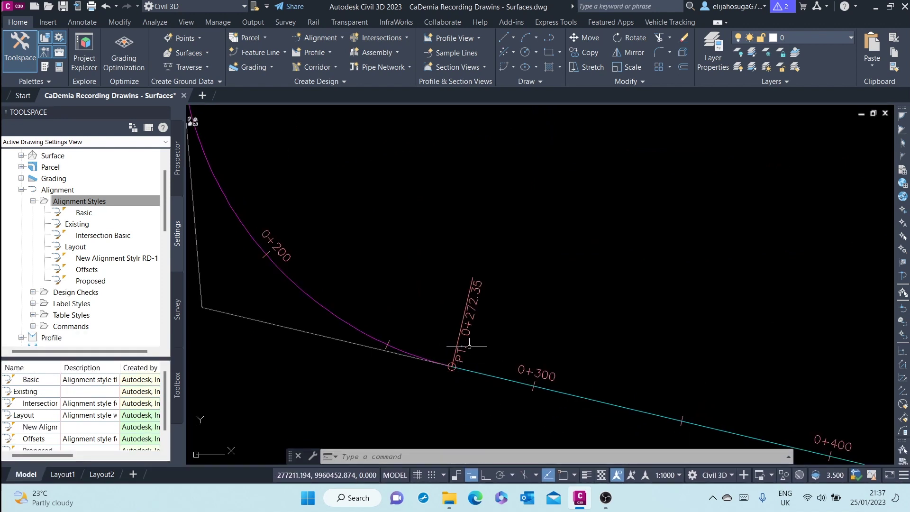
pyautogui.scroll(-5, 469, 346)
pyautogui.scroll(4, 427, 270)
# Step: Return to station 0+000.00 and select alignment RD-1 to bring up its actions
pyautogui.moveTo(383, 236)
pyautogui.mouseDown(button='middle')
pyautogui.moveTo(386, 264)
pyautogui.moveTo(400, 197)
pyautogui.moveTo(420, 264)
pyautogui.mouseUp(button='middle')
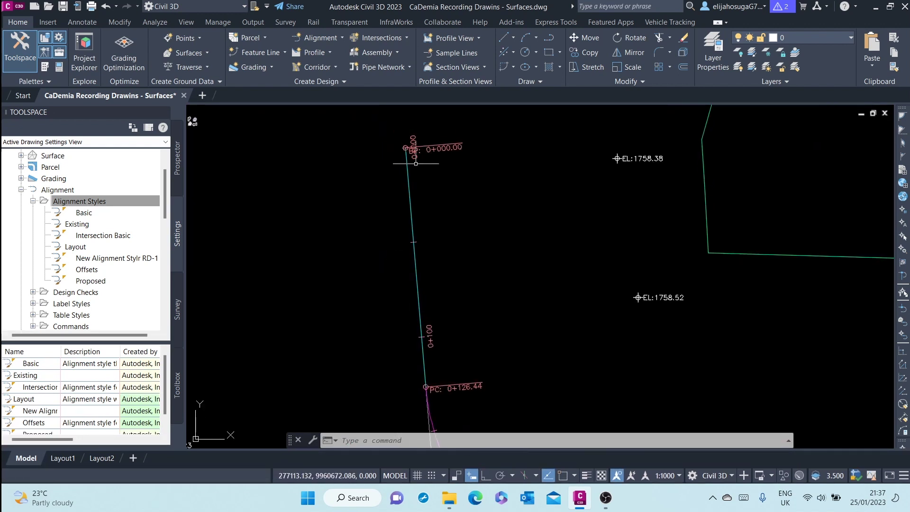
pyautogui.scroll(-4, 412, 157)
pyautogui.scroll(4, 423, 230)
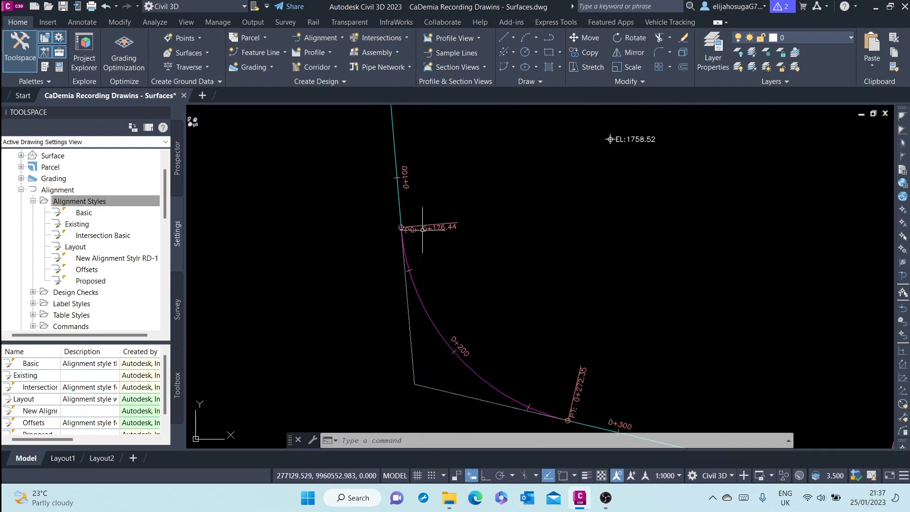
pyautogui.scroll(-2, 407, 175)
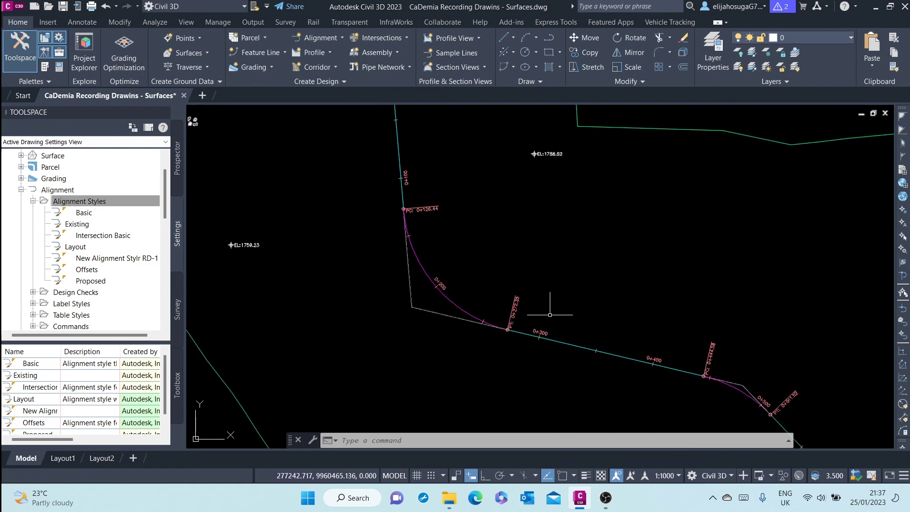
pyautogui.scroll(3, 553, 320)
pyautogui.scroll(-5, 474, 245)
pyautogui.scroll(-3, 493, 267)
pyautogui.scroll(6, 412, 213)
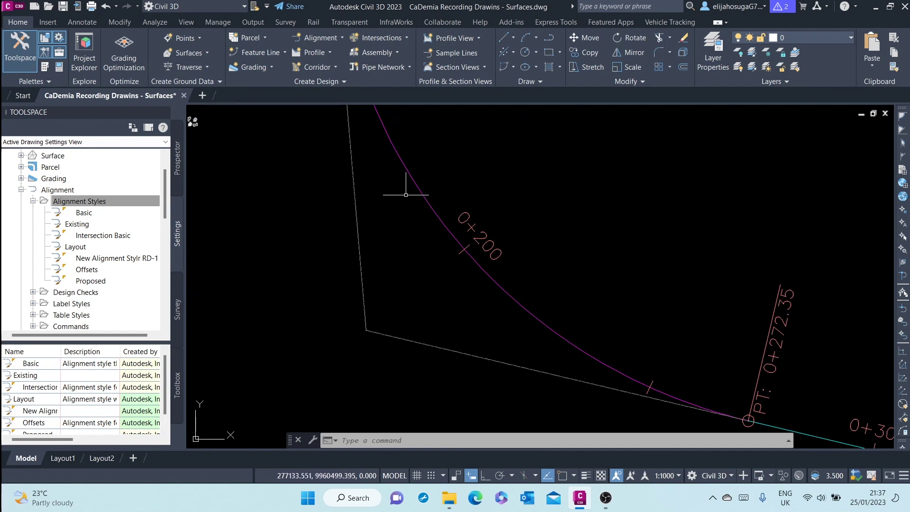
pyautogui.click(410, 178)
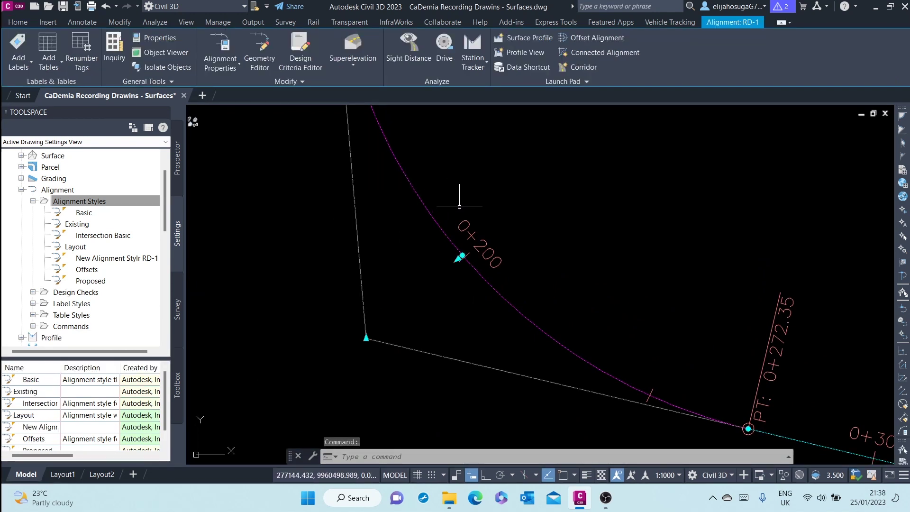
pyautogui.rightClick(473, 216)
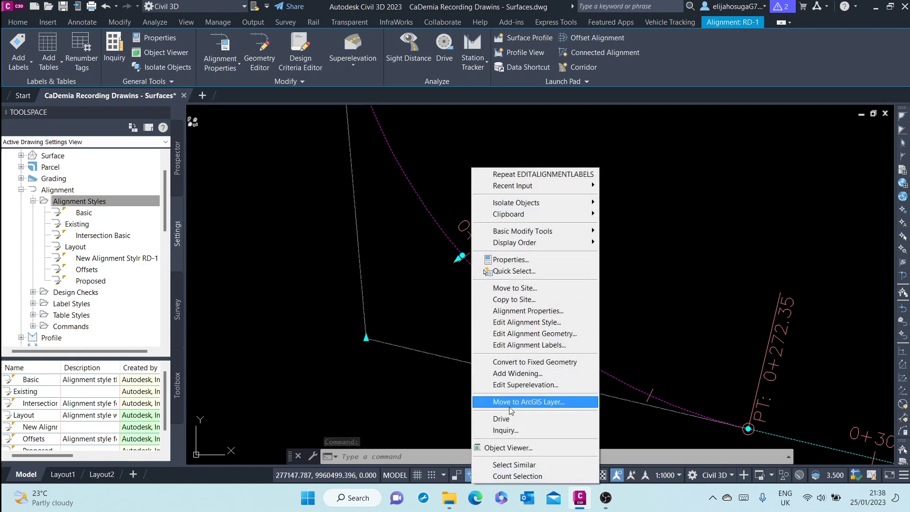
# Step: Import and apply the _No Labels set, clearing all labels from RD-1
pyautogui.click(528, 345)
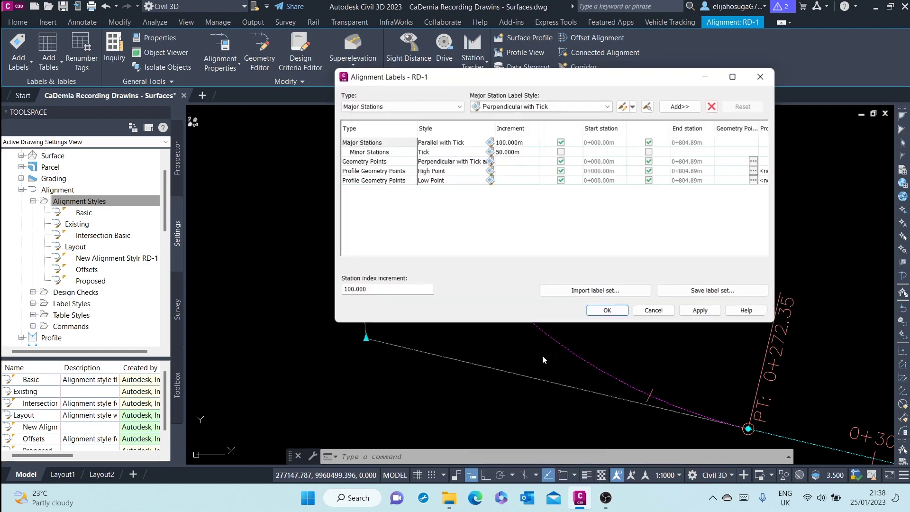
pyautogui.click(629, 290)
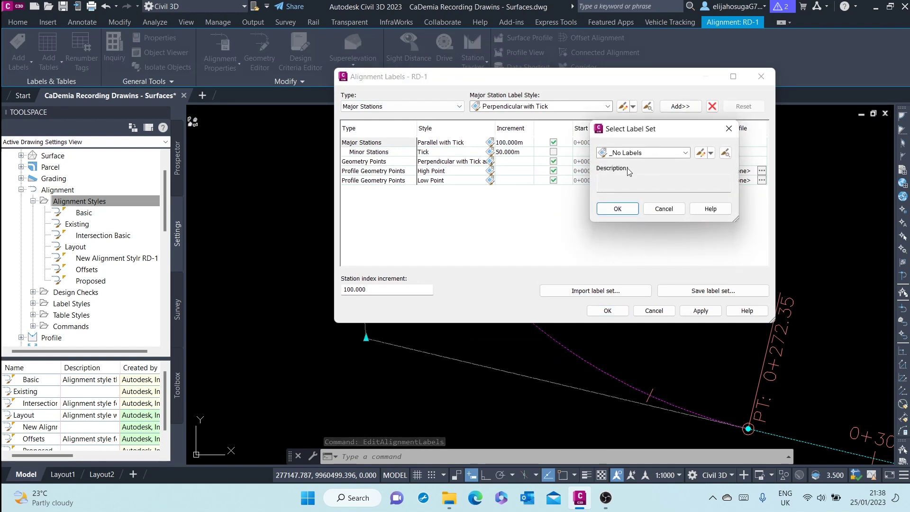
pyautogui.click(618, 208)
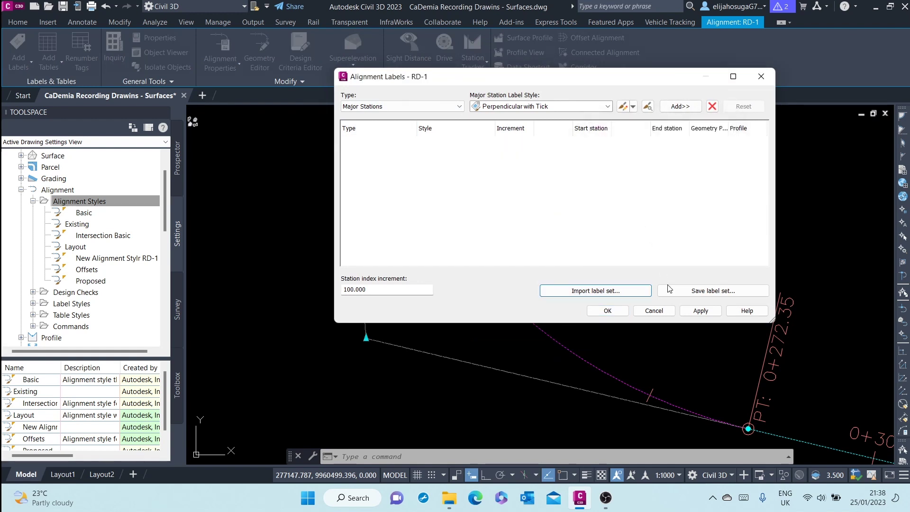
pyautogui.click(697, 311)
pyautogui.click(608, 311)
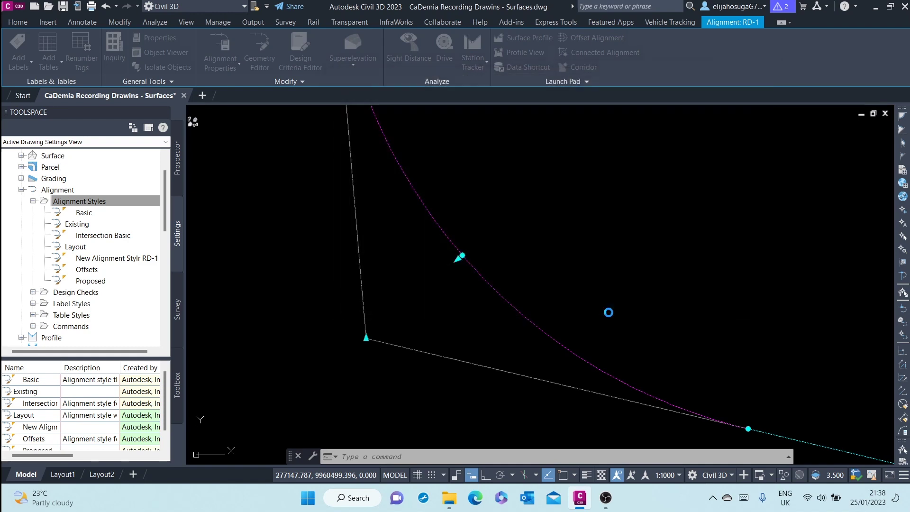
# Step: Reopen the Alignment Labels settings for RD-1
pyautogui.scroll(-8, 564, 266)
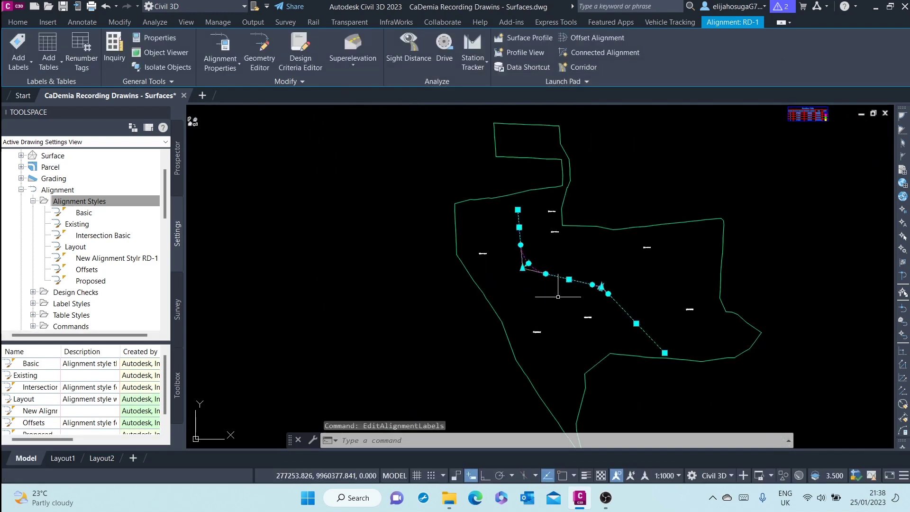
pyautogui.scroll(5, 558, 297)
pyautogui.scroll(-3, 528, 228)
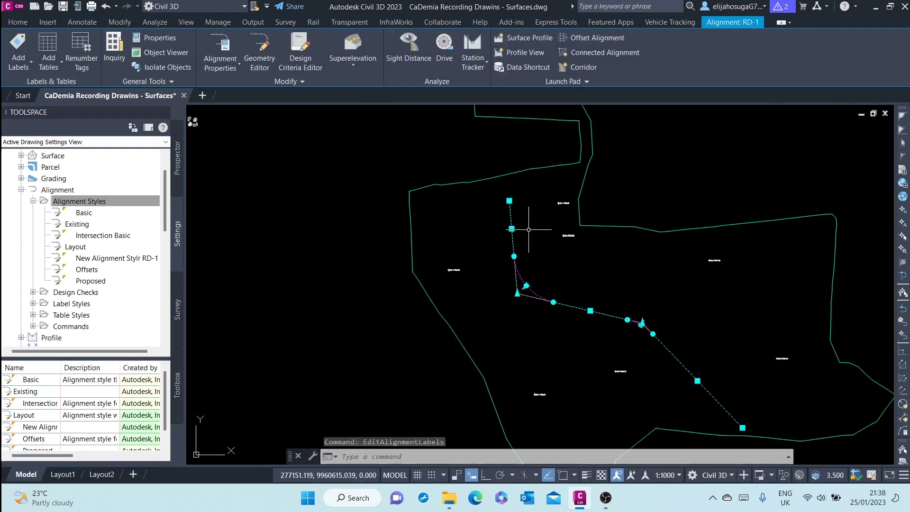
pyautogui.scroll(2, 527, 299)
pyautogui.rightClick(524, 285)
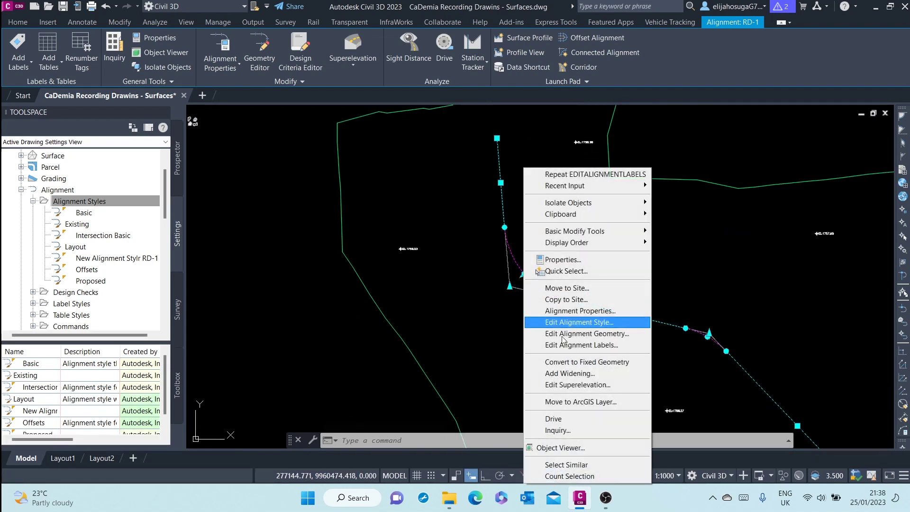
pyautogui.click(574, 345)
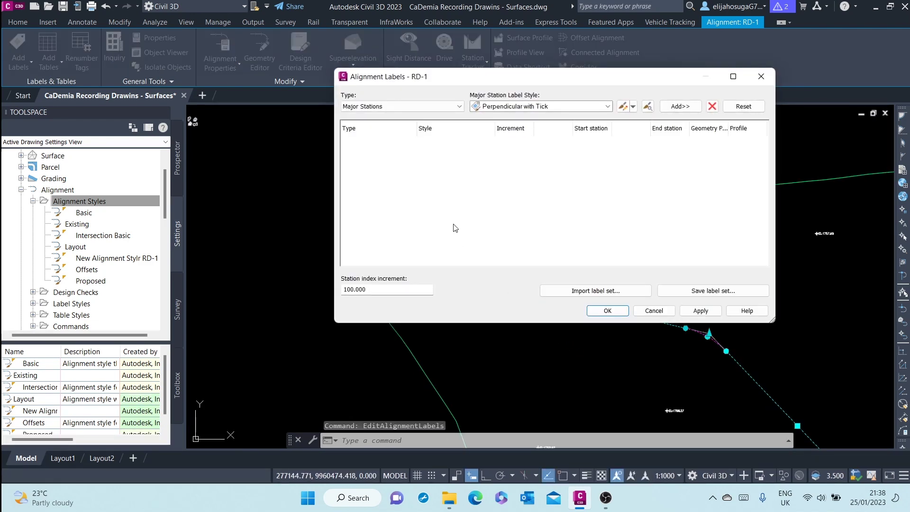
# Step: Add Major Stations labels in Perpendicular with Tick style and Minor Stations tick labels
pyautogui.click(397, 109)
pyautogui.click(397, 107)
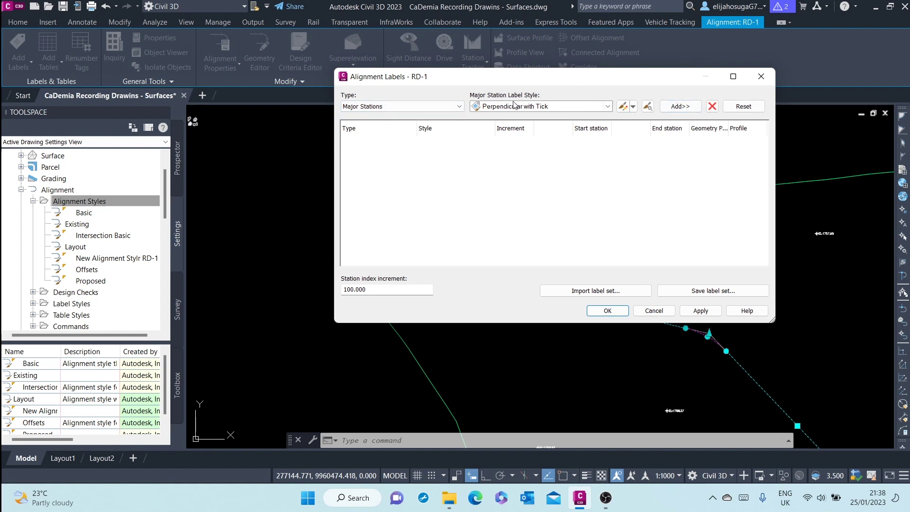
pyautogui.click(568, 107)
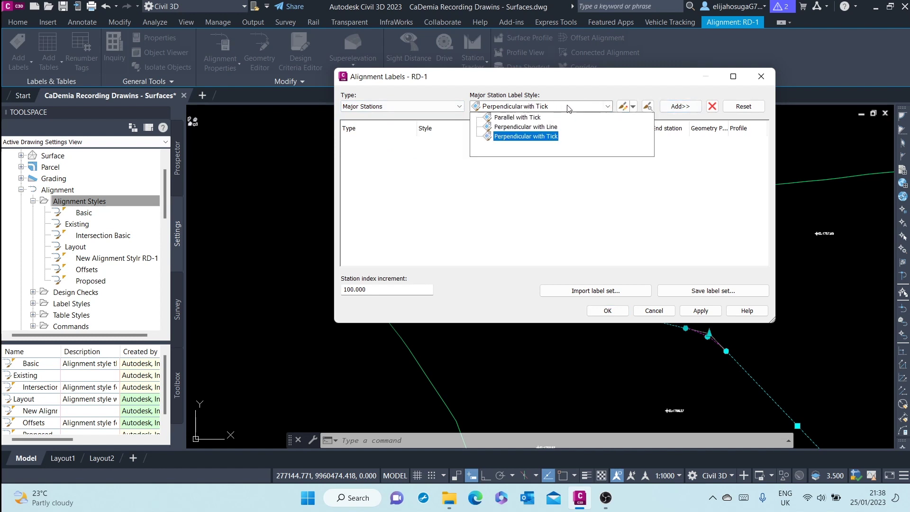
pyautogui.click(534, 136)
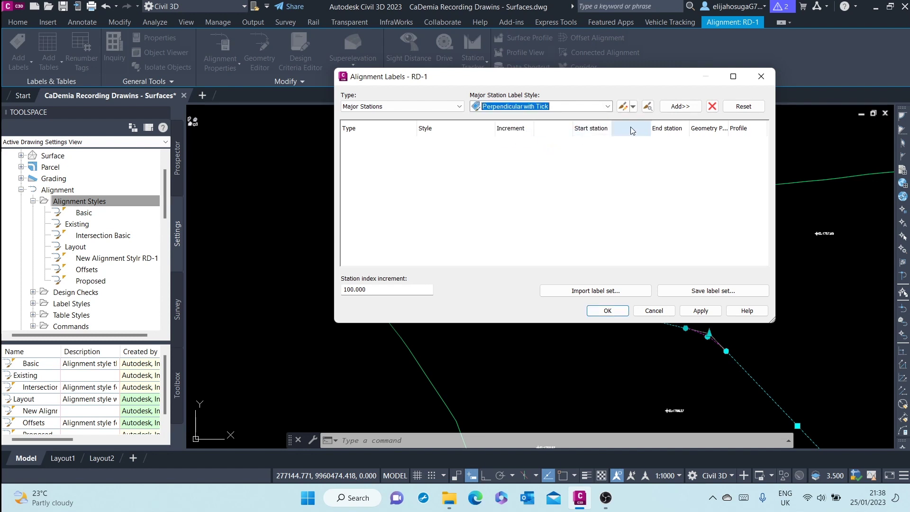
pyautogui.click(681, 106)
pyautogui.click(448, 107)
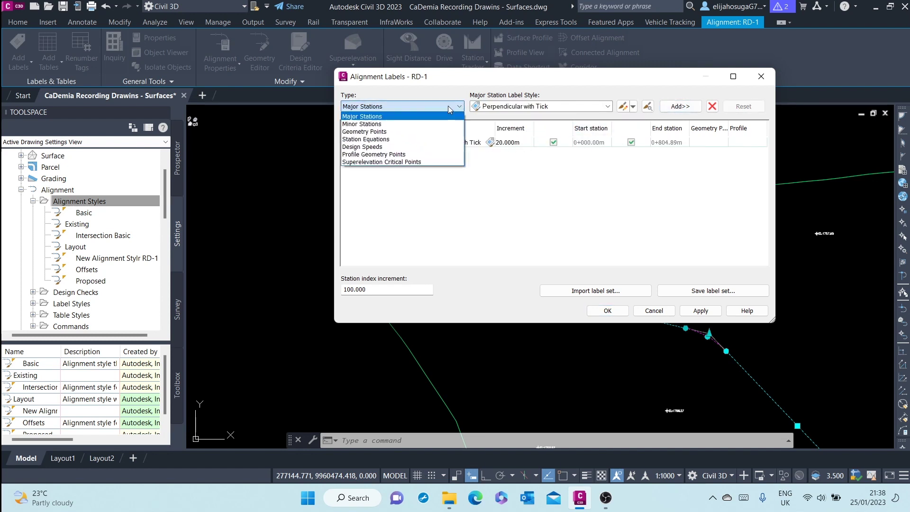
pyautogui.click(422, 122)
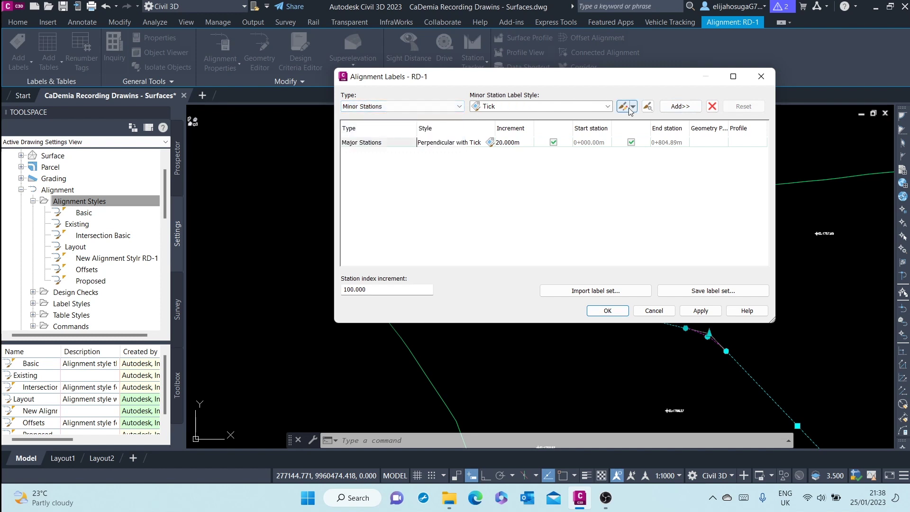
pyautogui.click(667, 110)
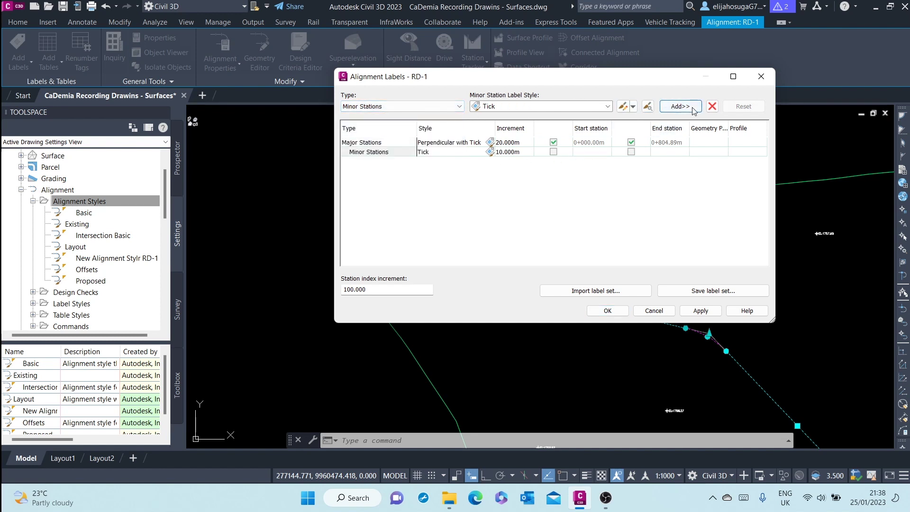
# Step: Add Design Speeds labels in the Station over Speed style
pyautogui.click(453, 106)
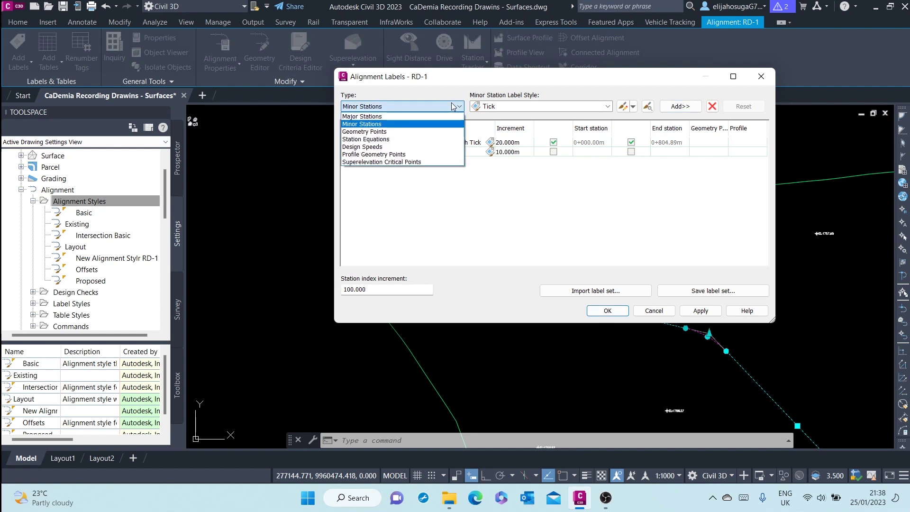
pyautogui.click(372, 147)
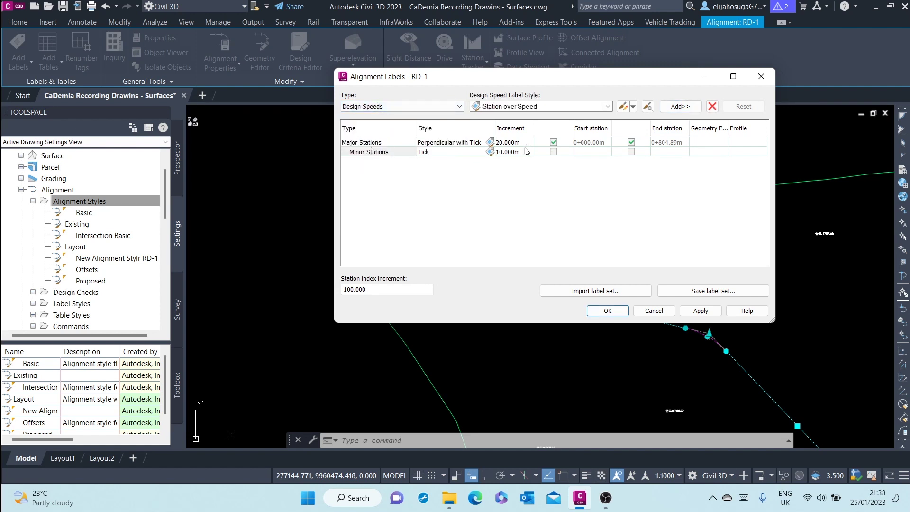
pyautogui.click(691, 109)
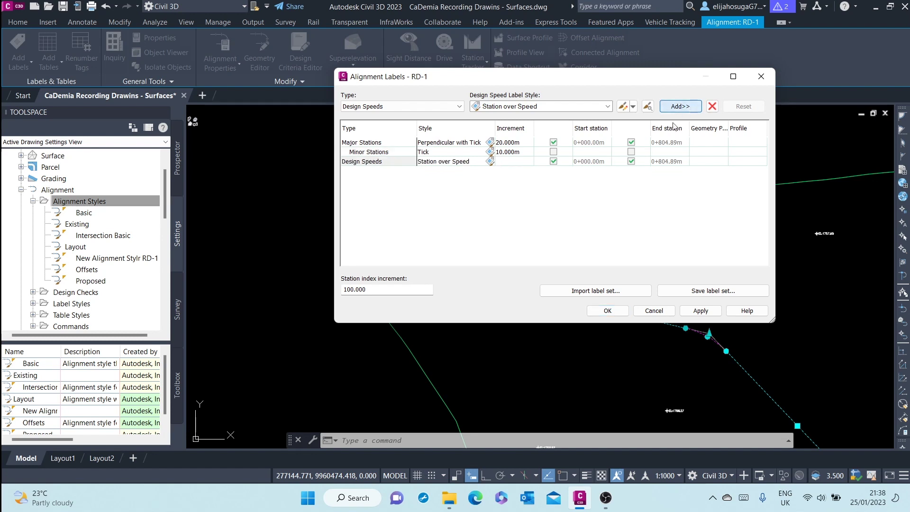
pyautogui.click(385, 107)
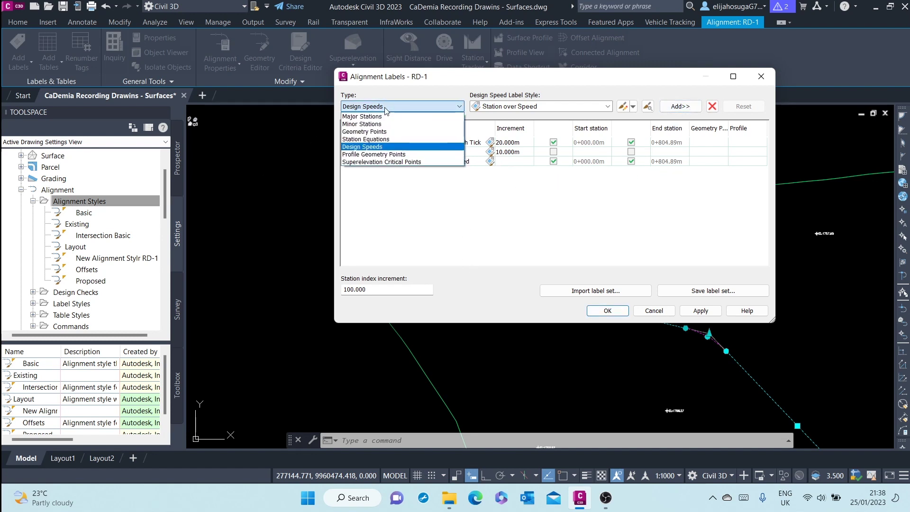
pyautogui.click(383, 131)
# Step: Add Geometry Points labels with every geometry point type ticked
pyautogui.click(688, 107)
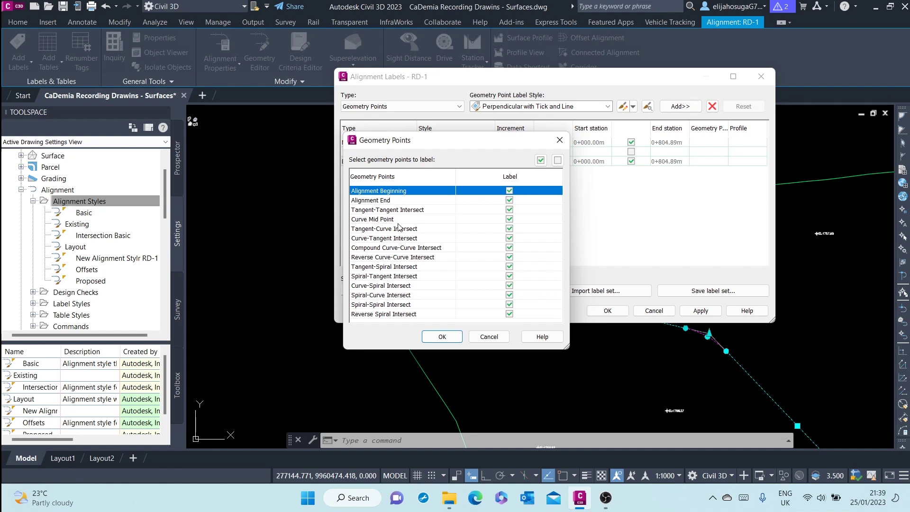
pyautogui.click(442, 336)
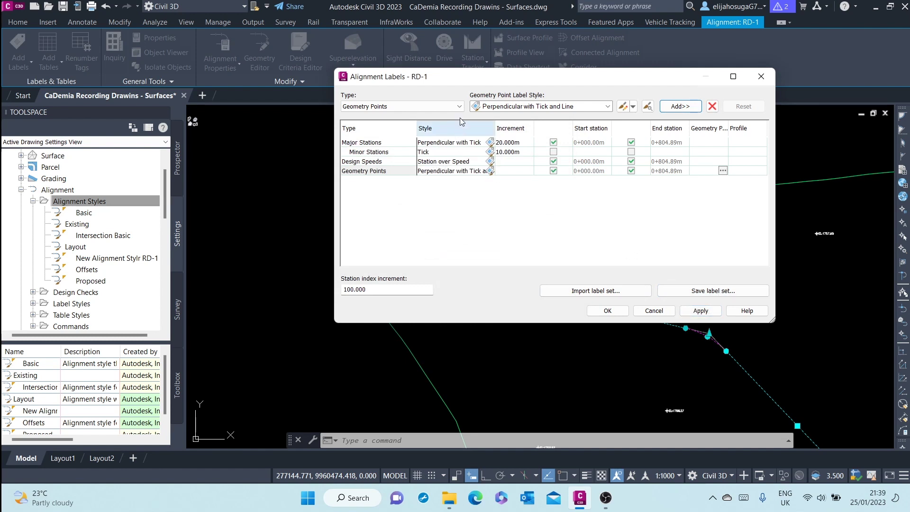
pyautogui.moveTo(586, 83); pyautogui.dragTo(502, 71)
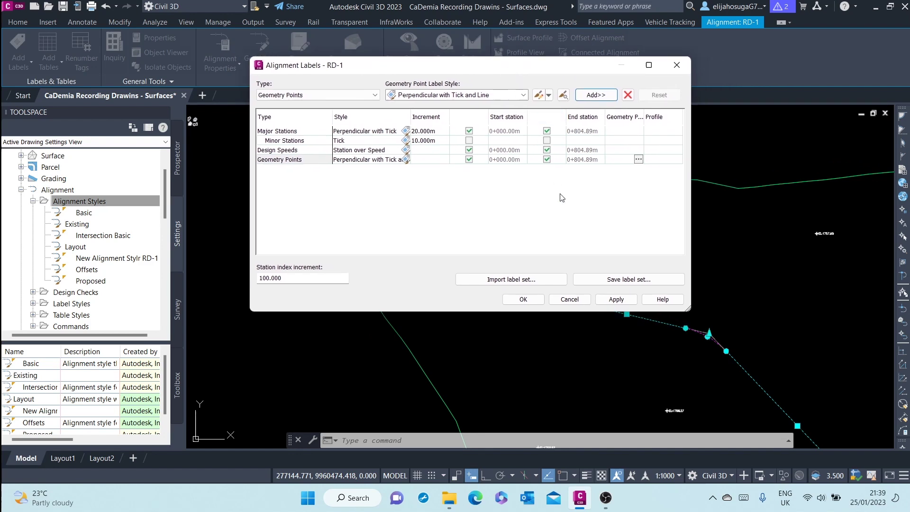
pyautogui.click(629, 280)
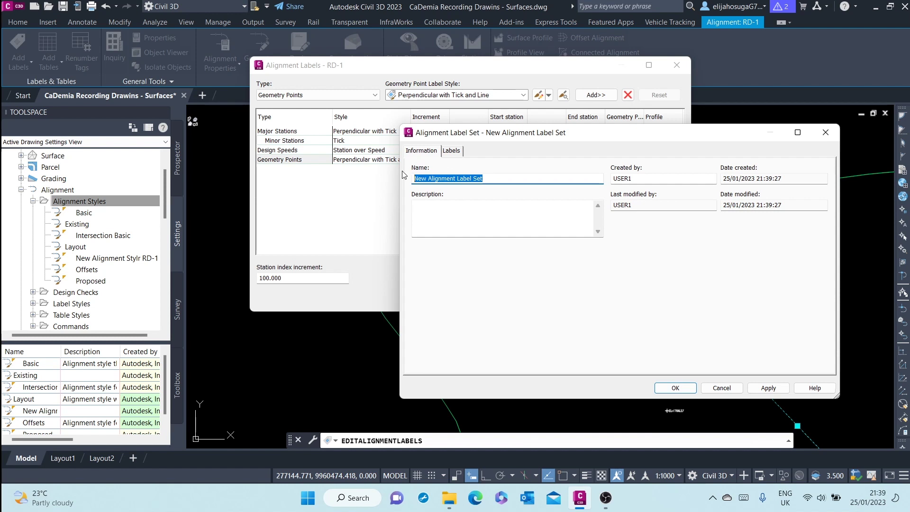
# Step: Name the new label set 'RD-1 Label Set' and save it
pyautogui.write('RD-1')
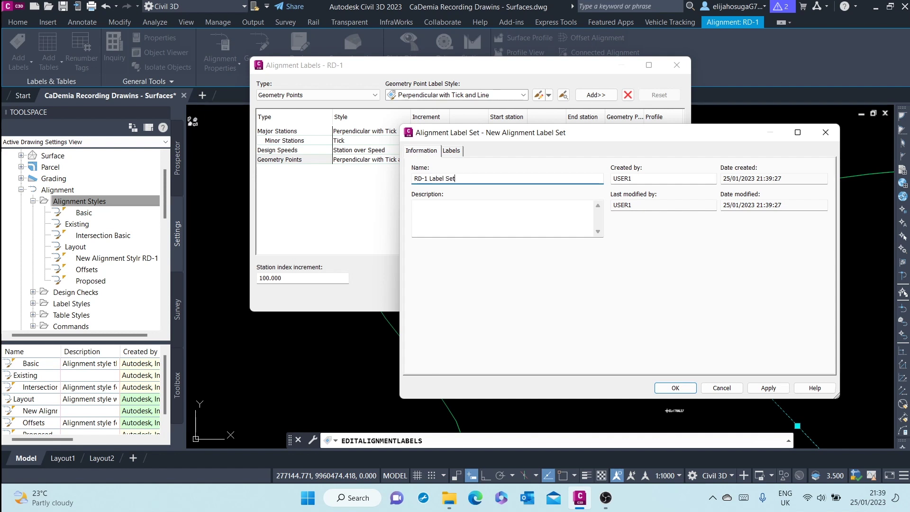
pyautogui.click(766, 387)
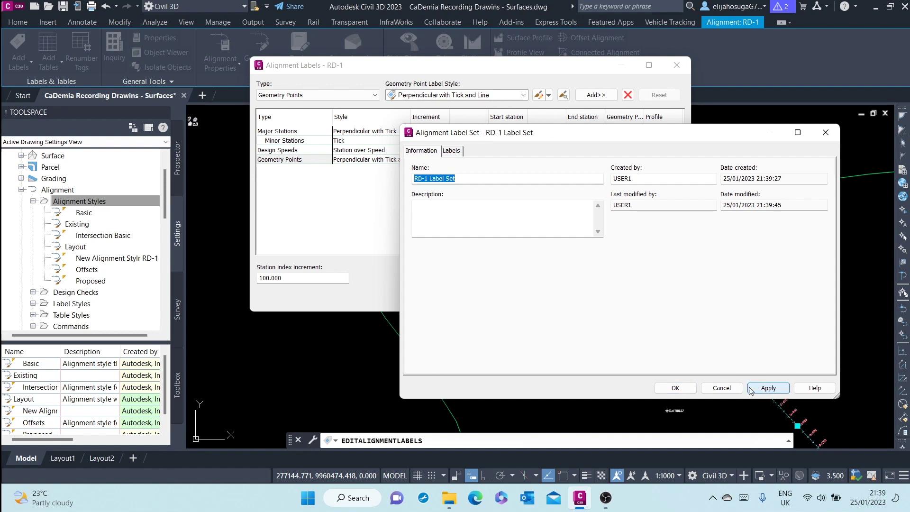
pyautogui.click(686, 388)
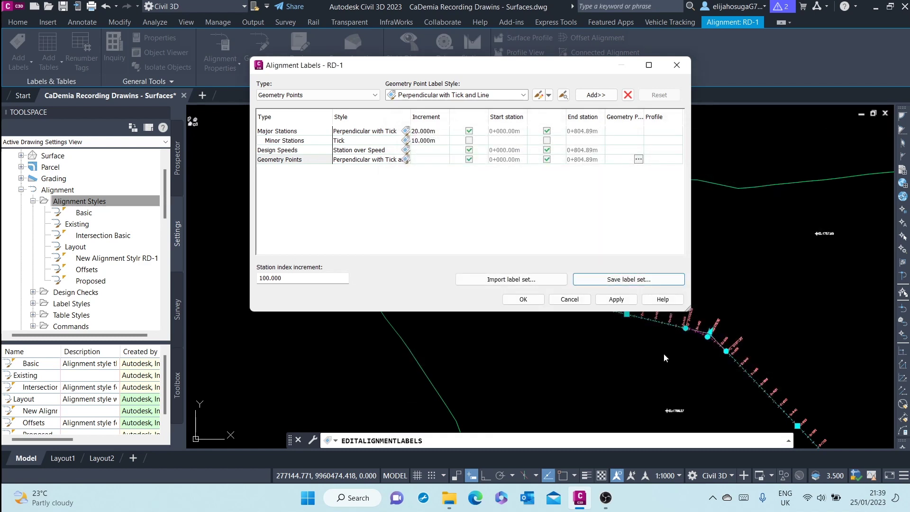
# Step: Apply the labels, deselect the alignment and check the 20 m stations beyond 0+120
pyautogui.click(524, 300)
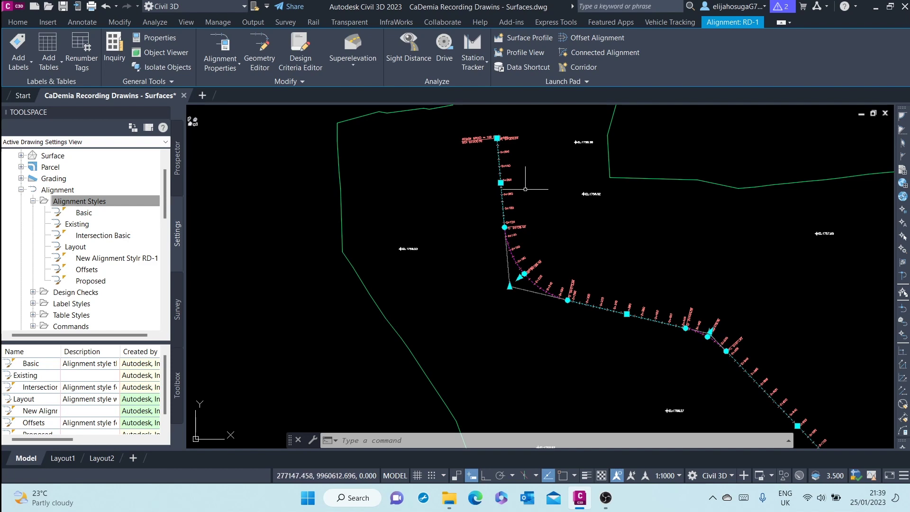
pyautogui.press('Escape')
pyautogui.scroll(10, 504, 142)
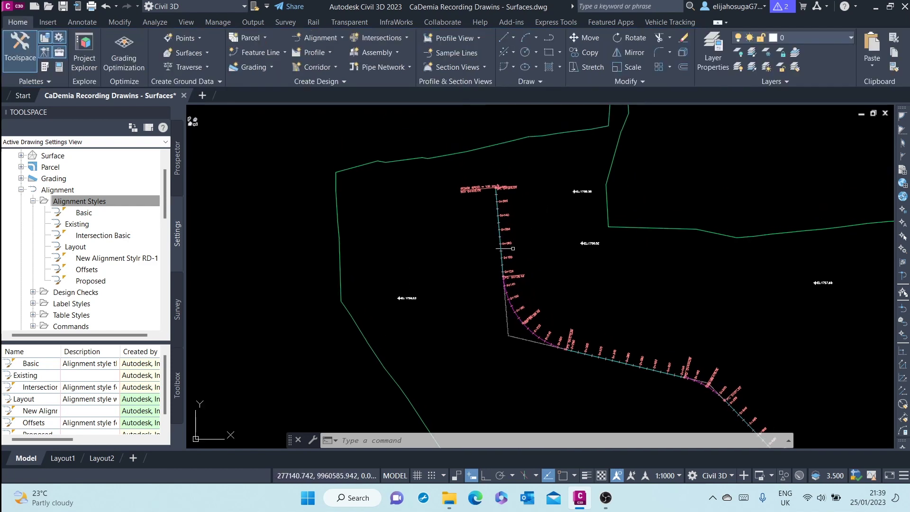
pyautogui.scroll(-2, 545, 277)
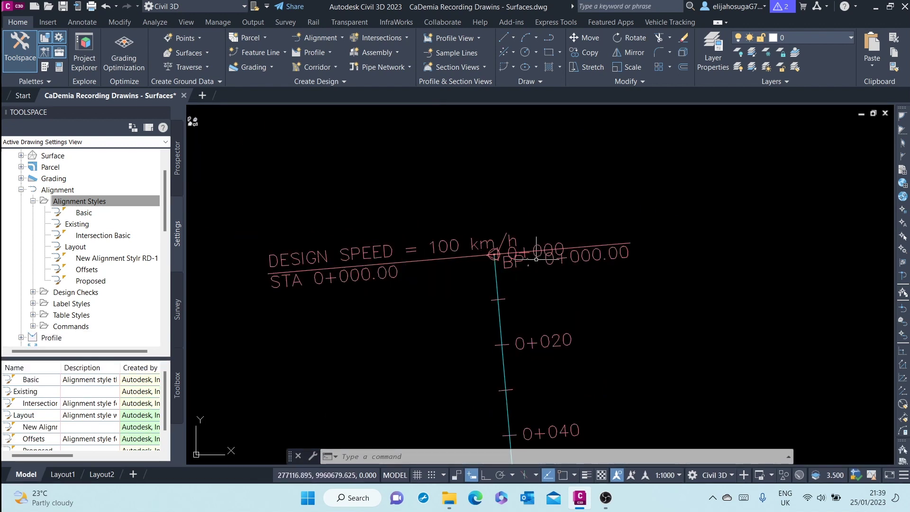
pyautogui.scroll(4, 554, 264)
pyautogui.scroll(-6, 536, 261)
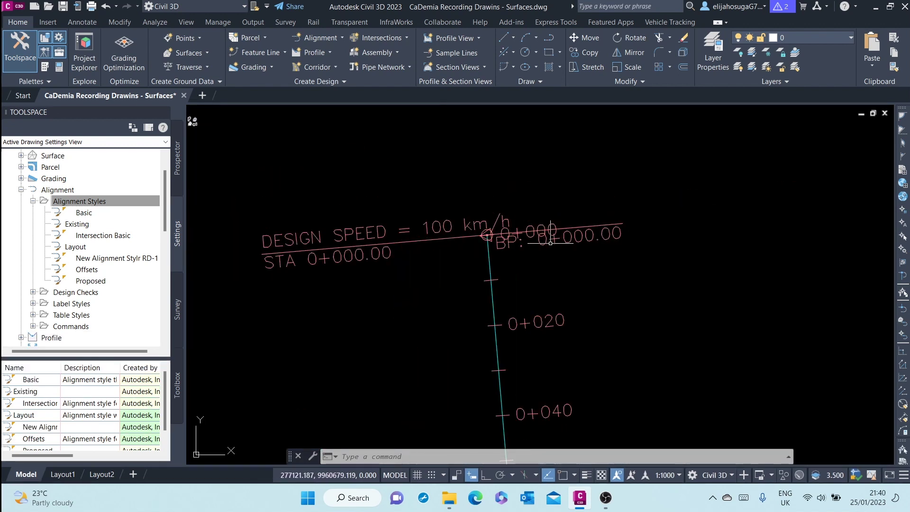
pyautogui.moveTo(559, 327); pyautogui.dragTo(525, 254, button='middle')
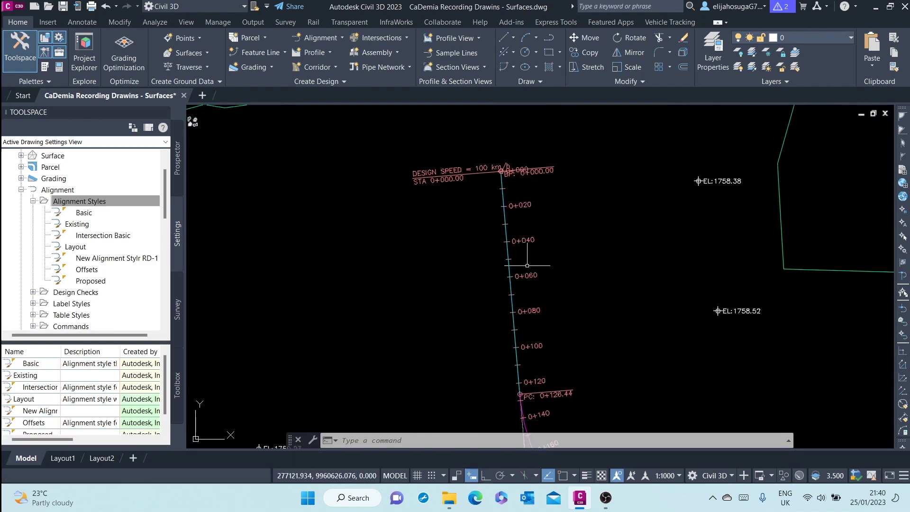
pyautogui.scroll(-3, 526, 207)
pyautogui.scroll(6, 510, 194)
pyautogui.scroll(-8, 498, 227)
pyautogui.scroll(4, 512, 322)
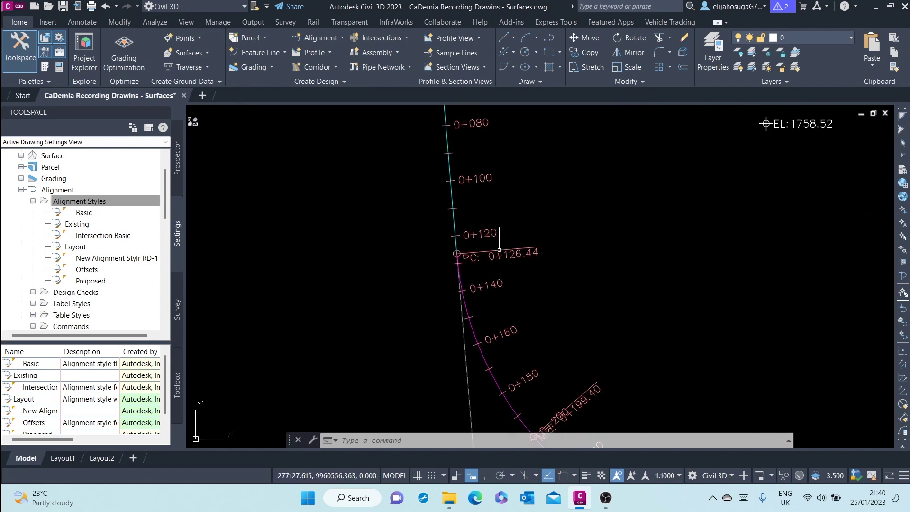
pyautogui.scroll(-2, 522, 308)
# Step: Inspect the curved section's PC 0+126.44 and PT 0+272.35 labels
pyautogui.moveTo(633, 384); pyautogui.dragTo(552, 271, button='middle')
pyautogui.scroll(1, 498, 254)
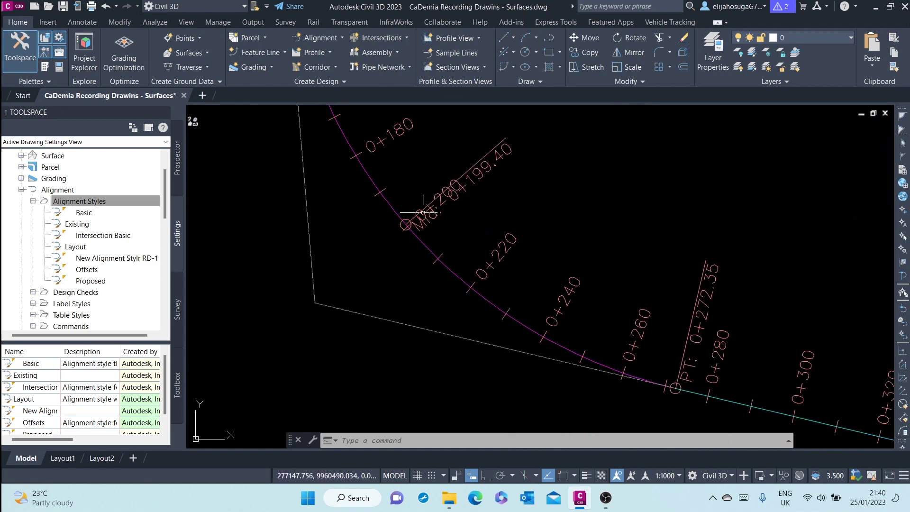
pyautogui.scroll(-4, 434, 235)
pyautogui.scroll(6, 433, 235)
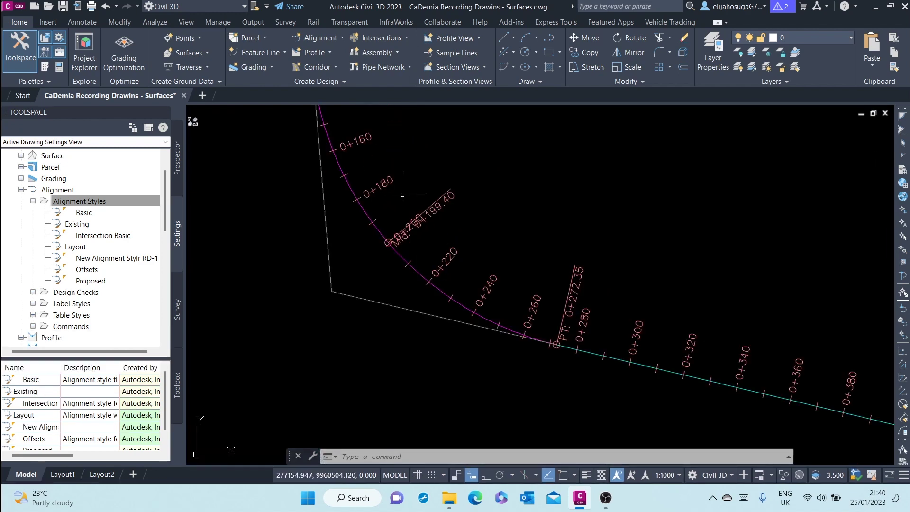
pyautogui.scroll(-6, 430, 236)
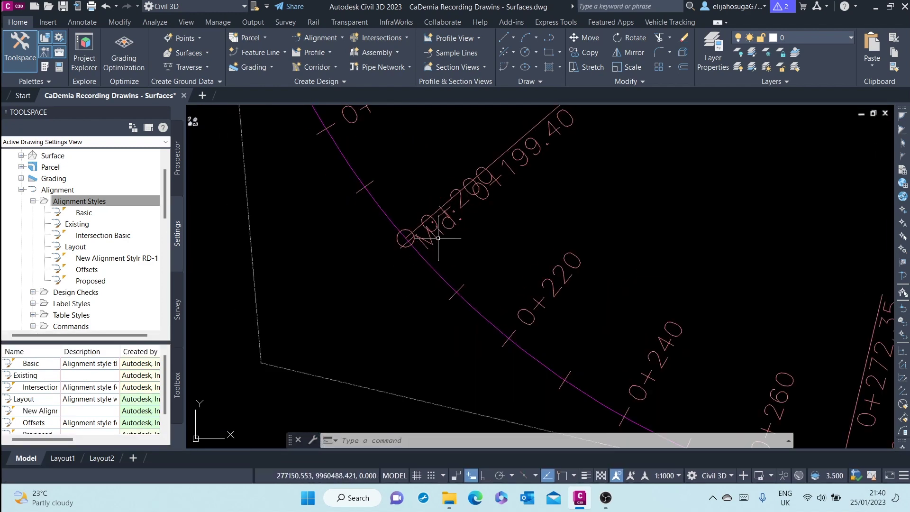
pyautogui.scroll(2, 504, 302)
pyautogui.scroll(-7, 527, 313)
pyautogui.scroll(6, 526, 326)
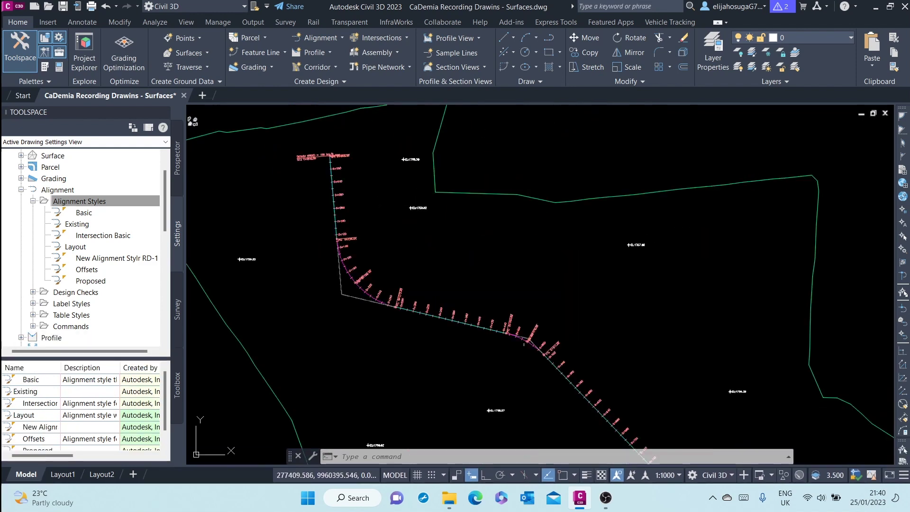
pyautogui.scroll(2, 569, 308)
pyautogui.scroll(-7, 526, 277)
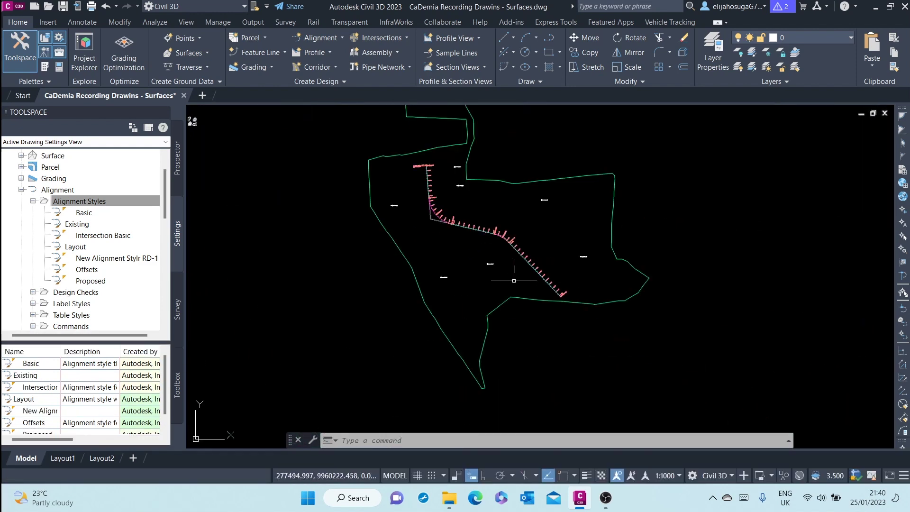